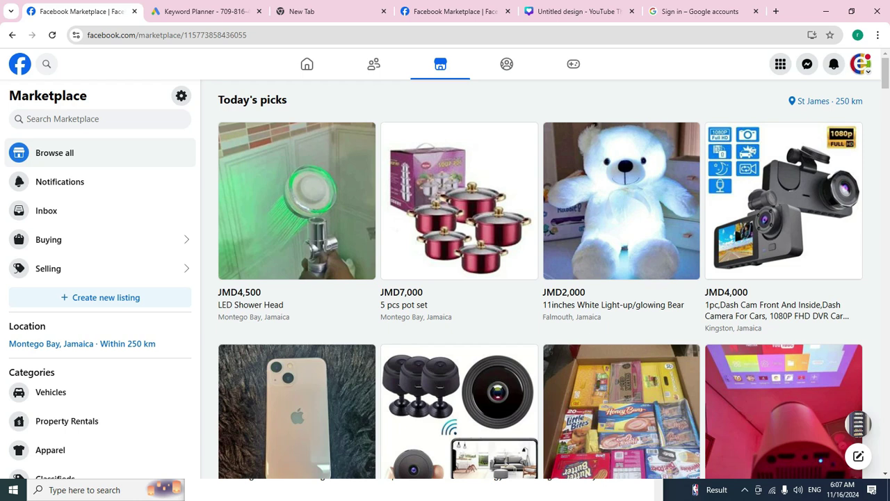
Review the radius choices available for the Marketplace location, keeping the existing location settings.
click(830, 101)
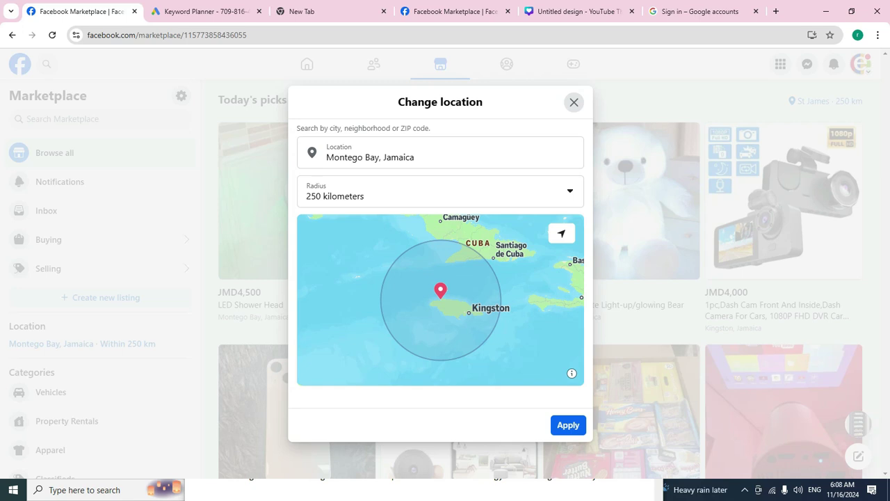
click(570, 191)
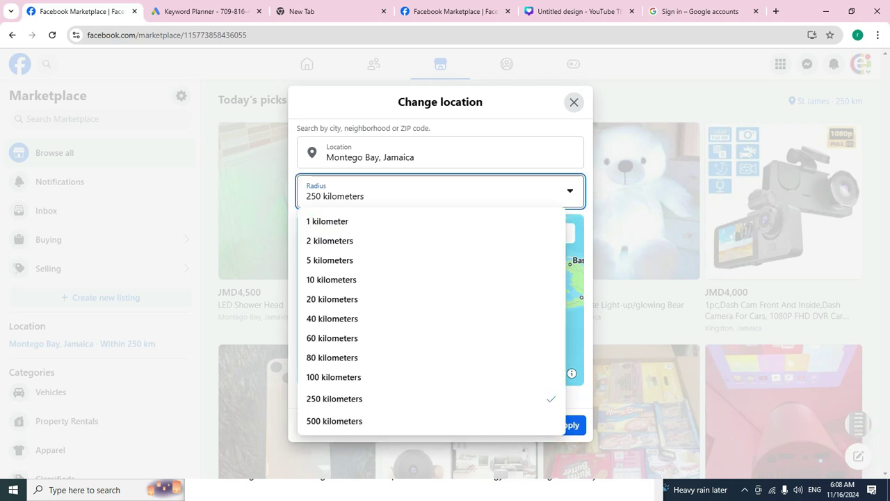
click(570, 191)
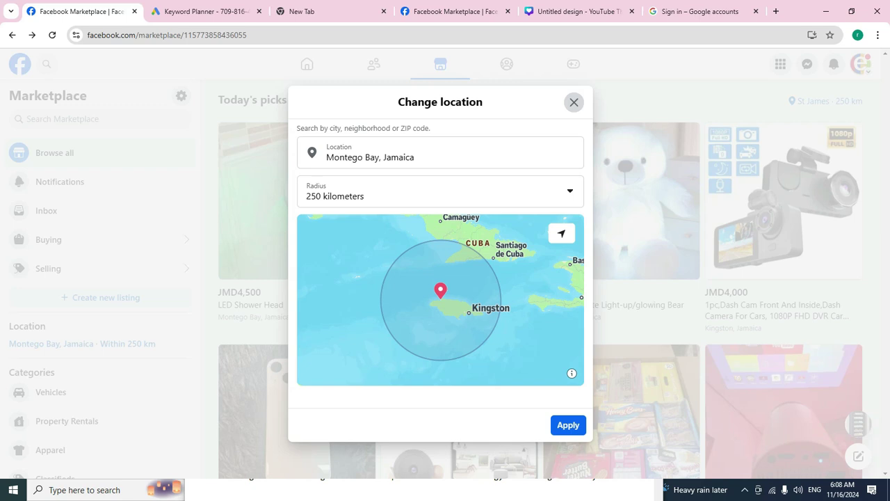
click(574, 103)
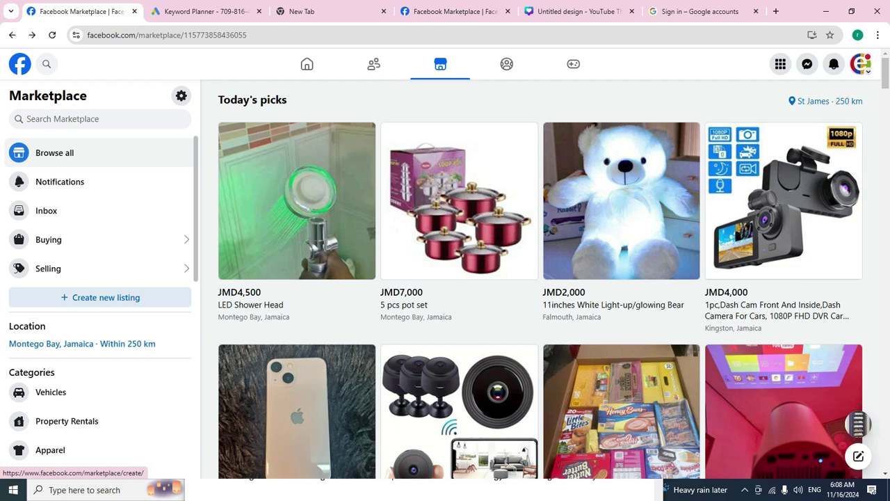
Start a new Marketplace listing of the type Item for sale.
click(105, 298)
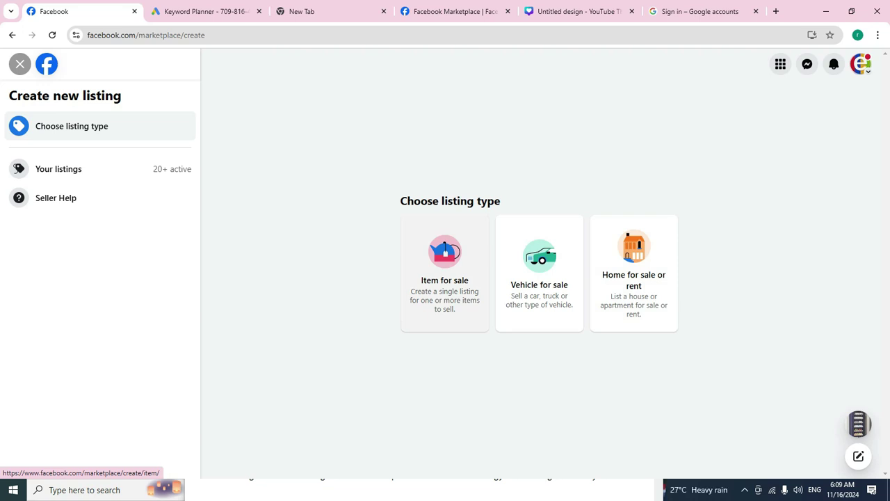
click(444, 273)
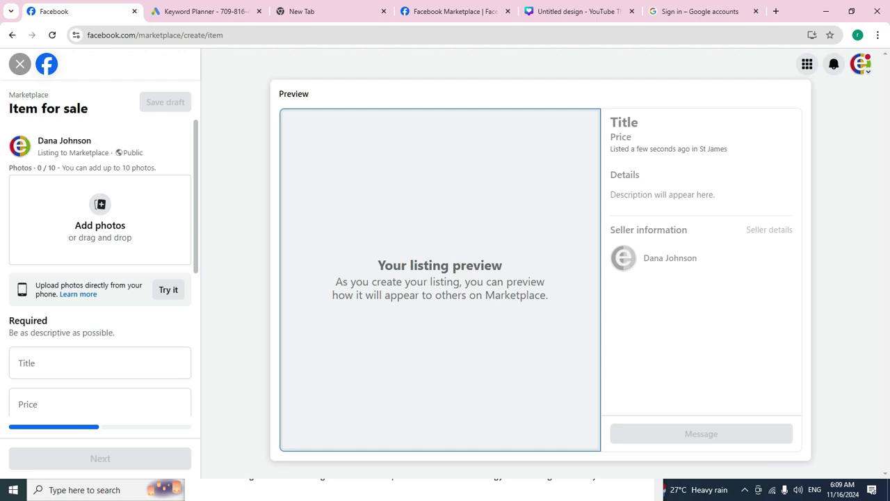
Add the photos Capture1, Capture2 and Capture3 from Downloads, and make the sewing machine photo with its accessories the first one.
click(100, 219)
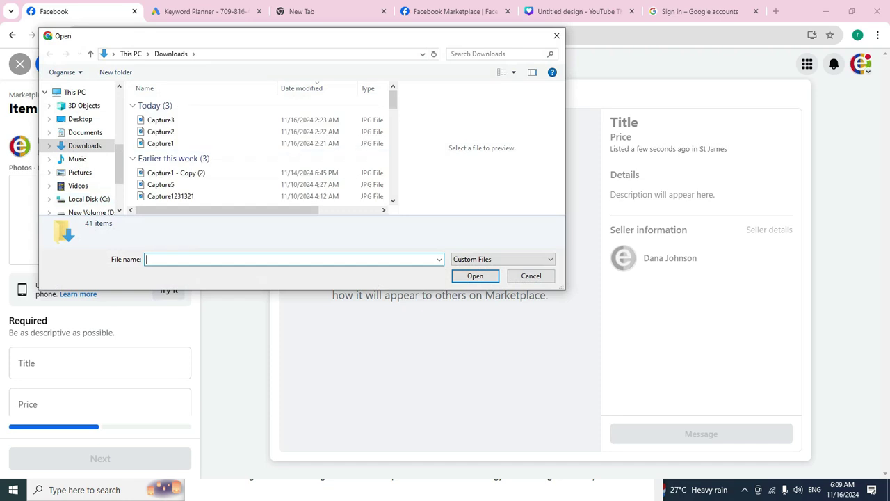
click(160, 121)
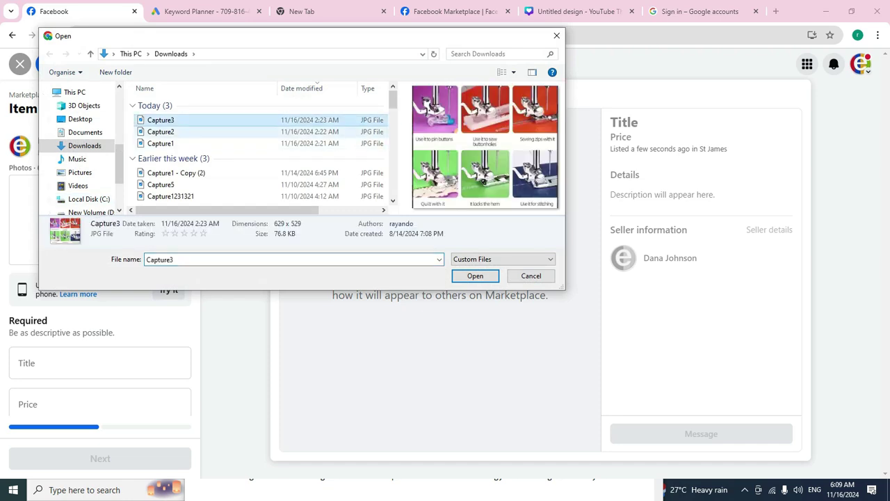
ctrl+click(161, 133)
ctrl+click(160, 143)
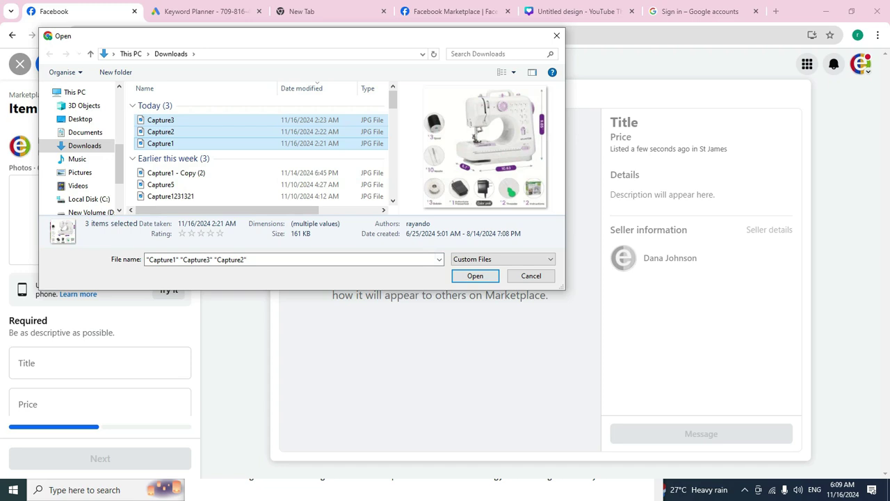
click(476, 275)
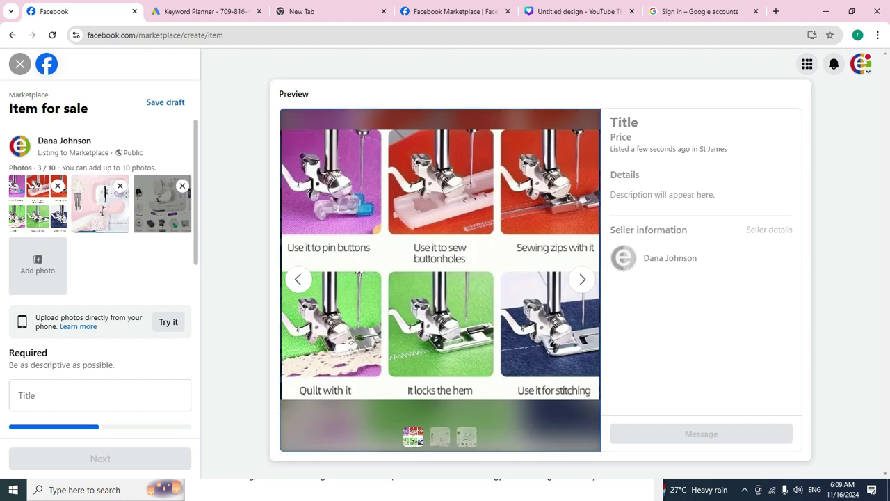
drag(161, 209, 41, 204)
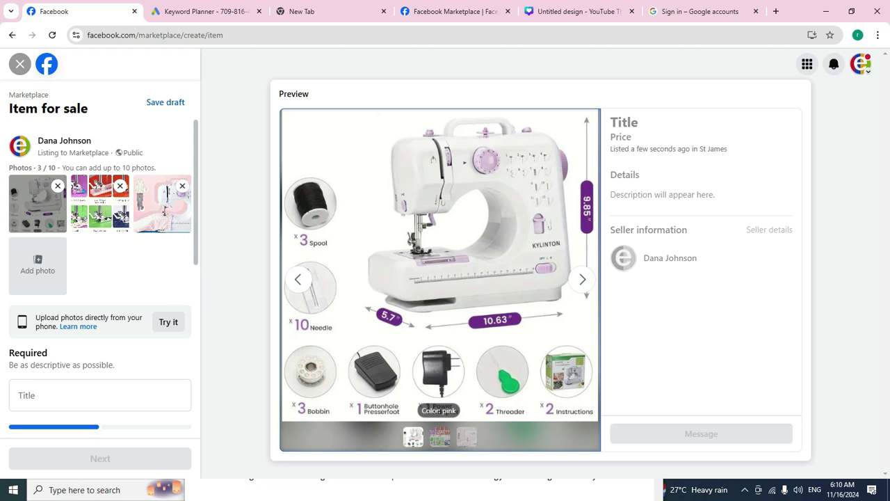
Switch to Google Ads Keyword Planner and get new keyword ideas for "portable sewing machine" in Jamaica.
scroll(100, 278, down, 2)
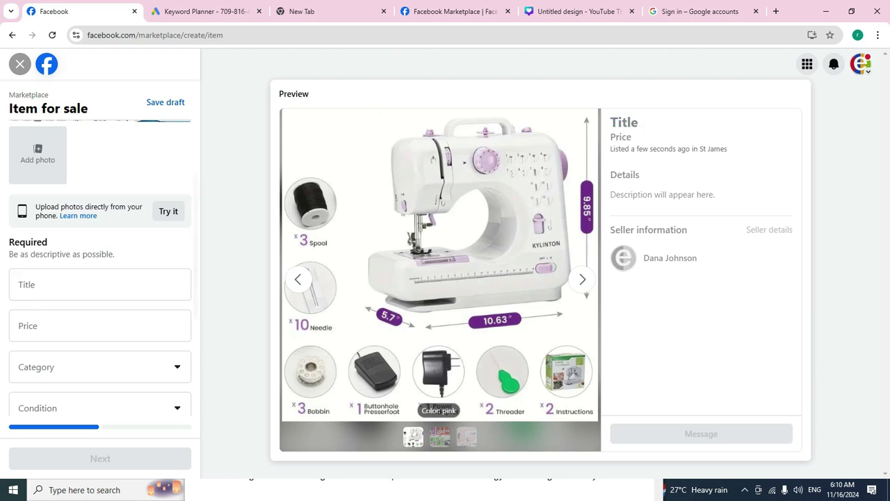
key(ctrl+Tab)
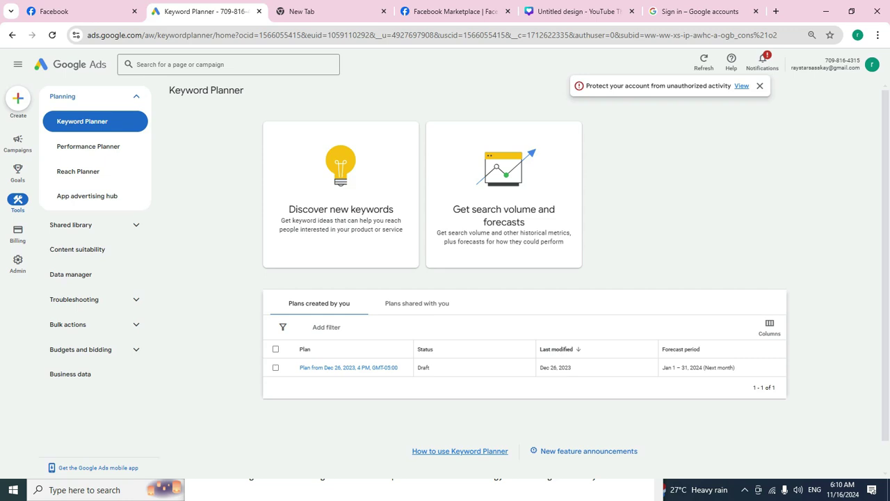
click(264, 136)
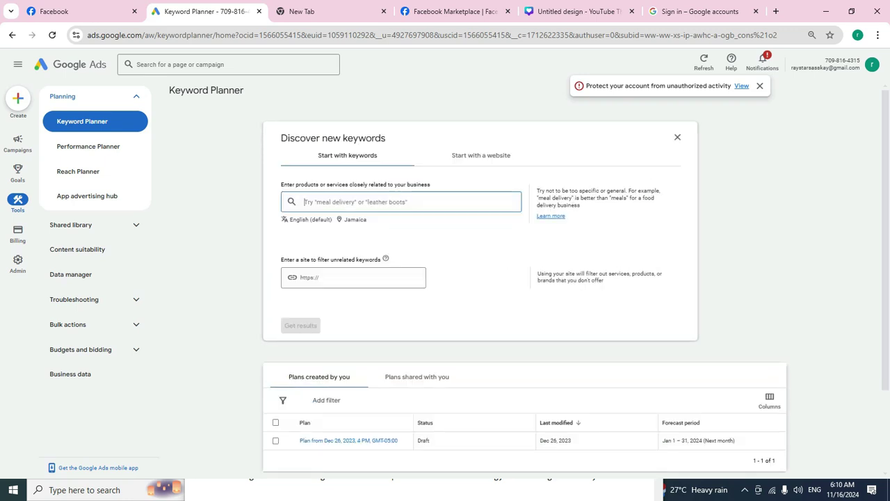
text(poert)
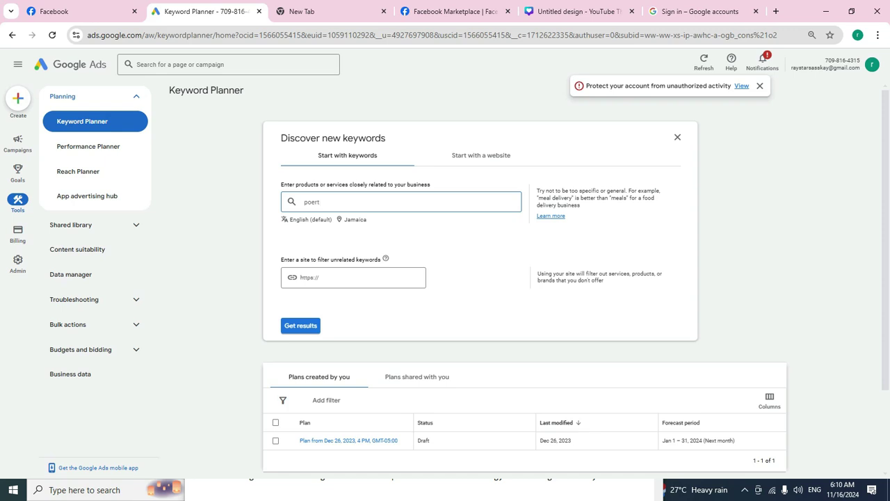
key(BackSpace)
key(BackSpace)
key(BackSpace)
text(rtable sewing machine)
key(Return)
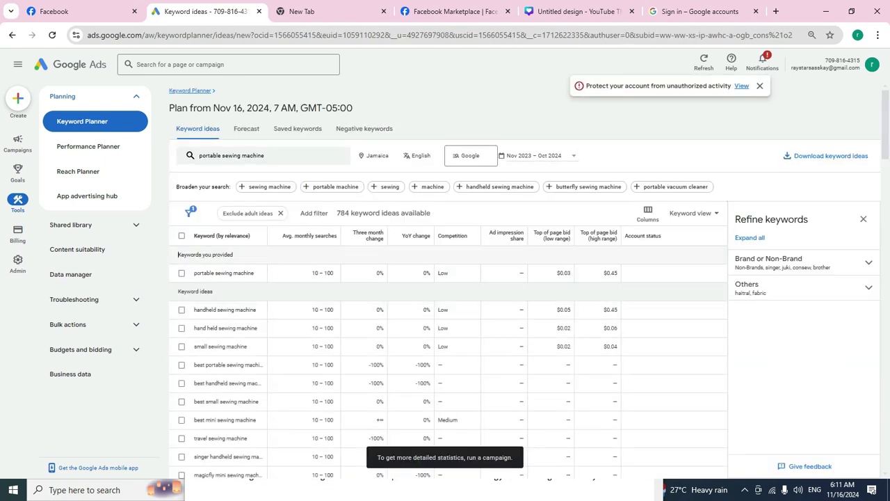
Broaden the keyword search with "sewing machine" and sort the ideas by average monthly searches, highest first.
click(309, 235)
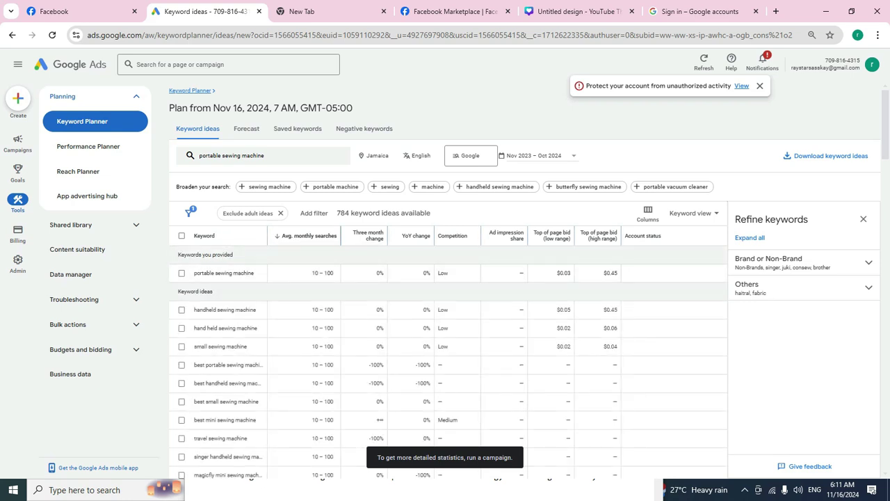
click(309, 236)
click(310, 235)
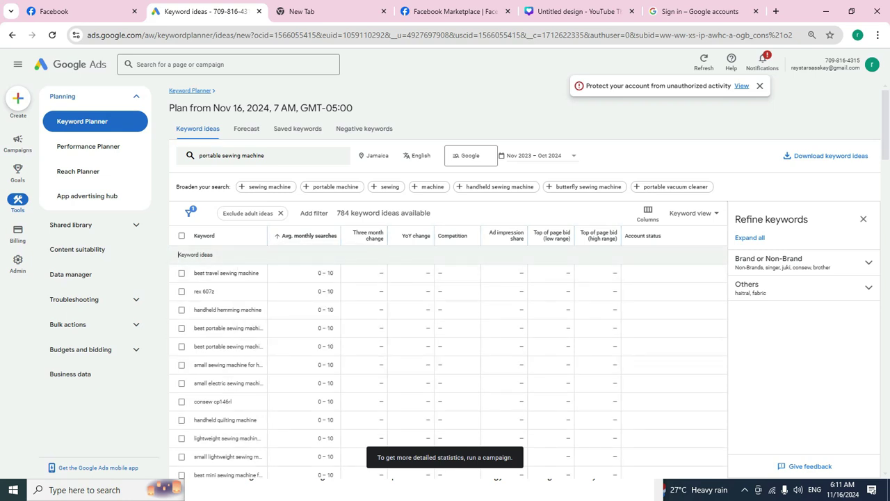
click(265, 186)
click(207, 317)
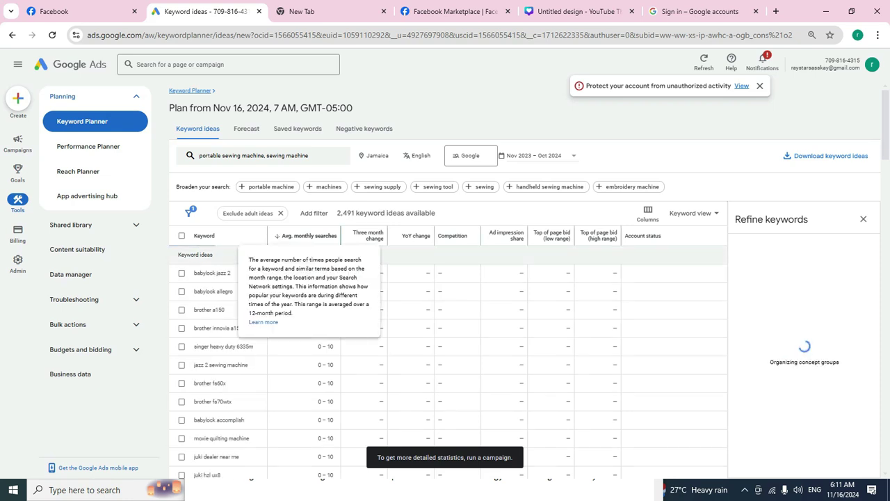
click(306, 235)
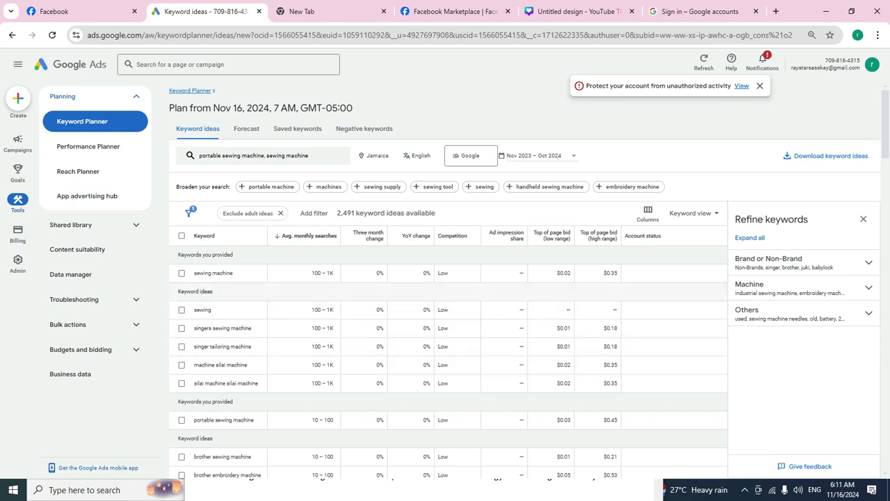
Copy the keyword "sewing machine" from Keyword Planner into the Facebook listing's title.
drag(234, 273, 194, 273)
key(ctrl+c)
click(75, 11)
click(100, 284)
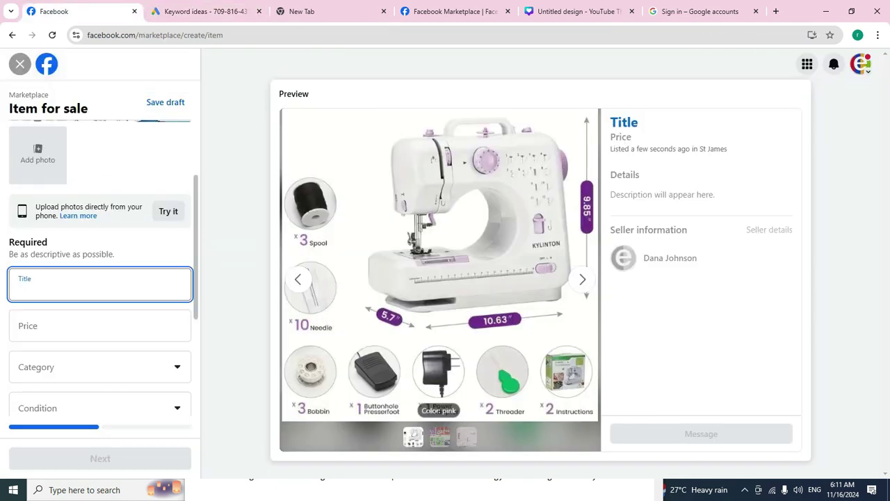
key(ctrl+v)
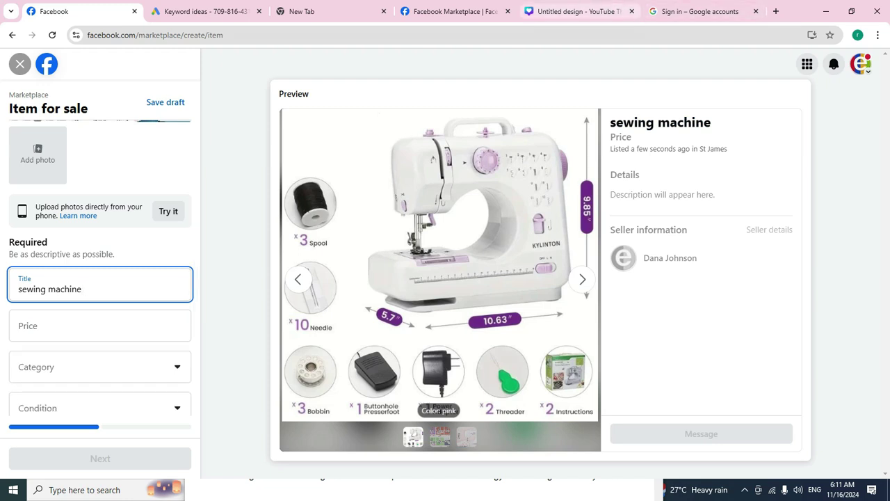
Append the keyword "portable sewing machine" from Keyword Planner to the Facebook listing's title.
click(201, 11)
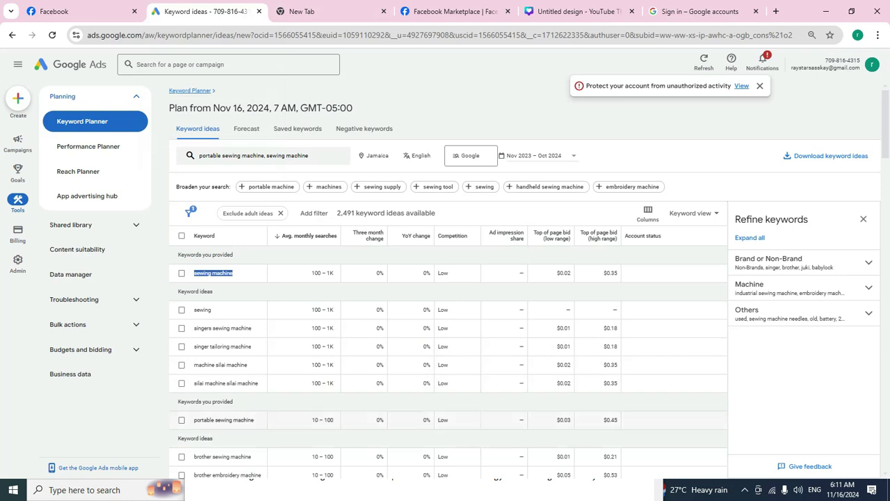
drag(255, 420, 193, 419)
key(ctrl+c)
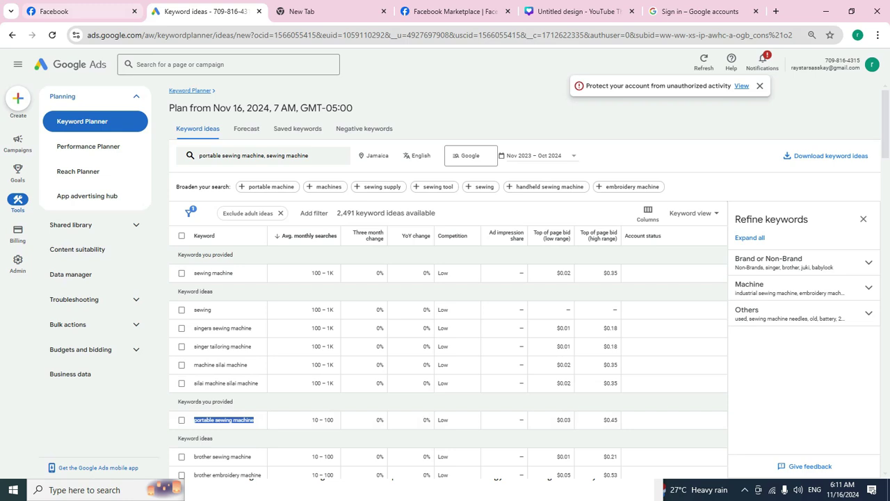
click(76, 11)
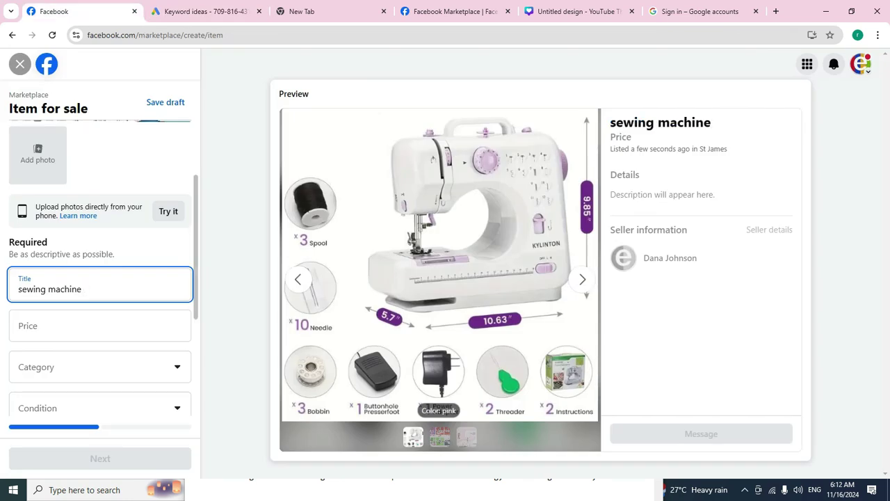
key(ctrl+v)
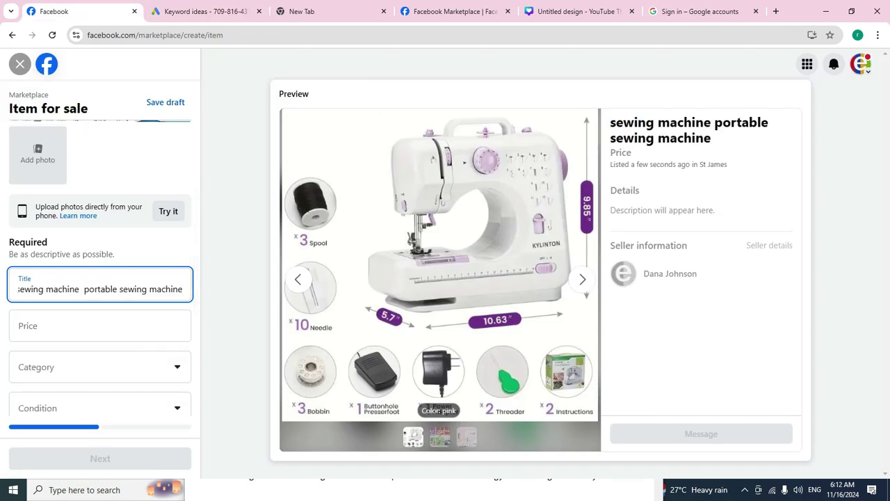
Check the product notes in Notepad and add "Electric Sewing Machine" to the end of the listing's title.
key(alt+Tab)
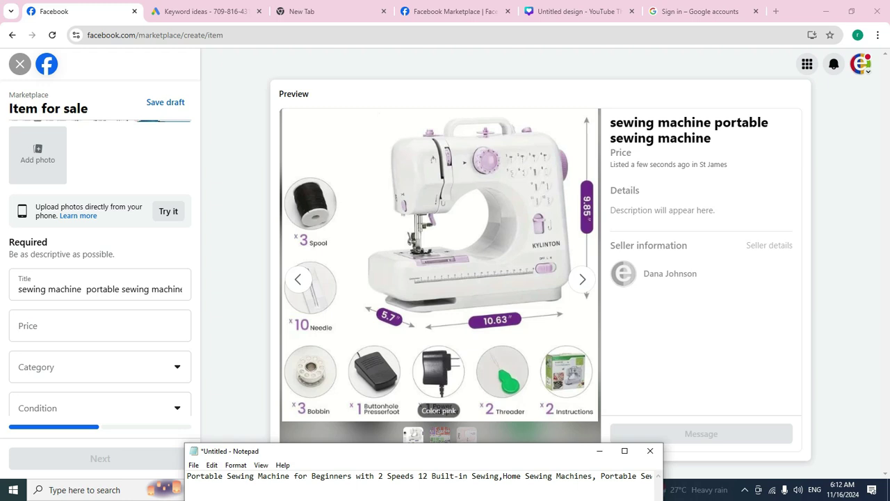
key(alt+Tab)
key(Tab)
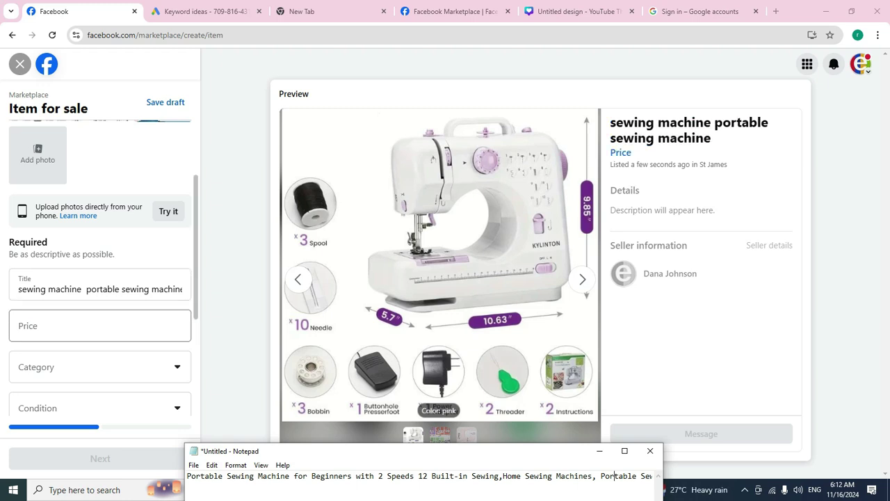
click(139, 289)
click(182, 289)
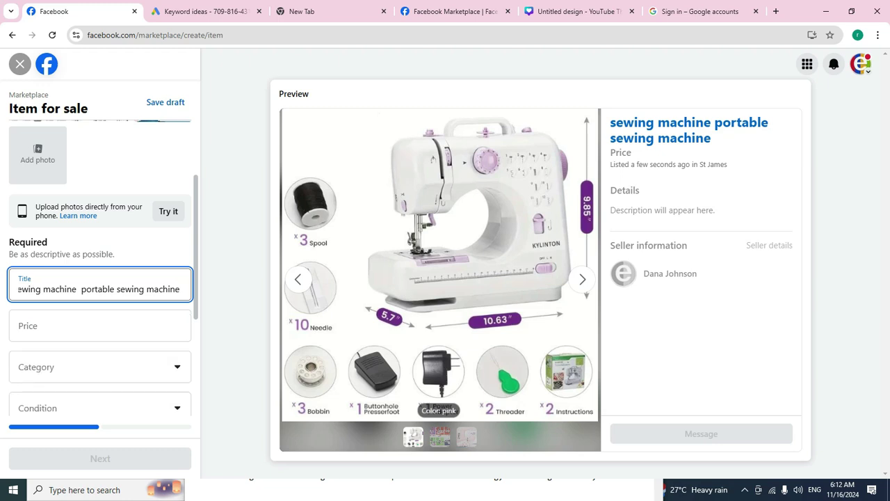
text(Elec)
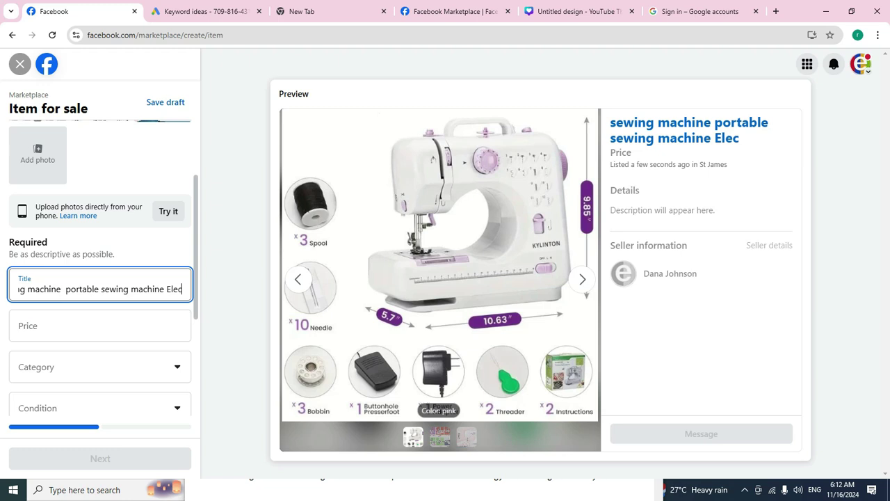
text(tric)
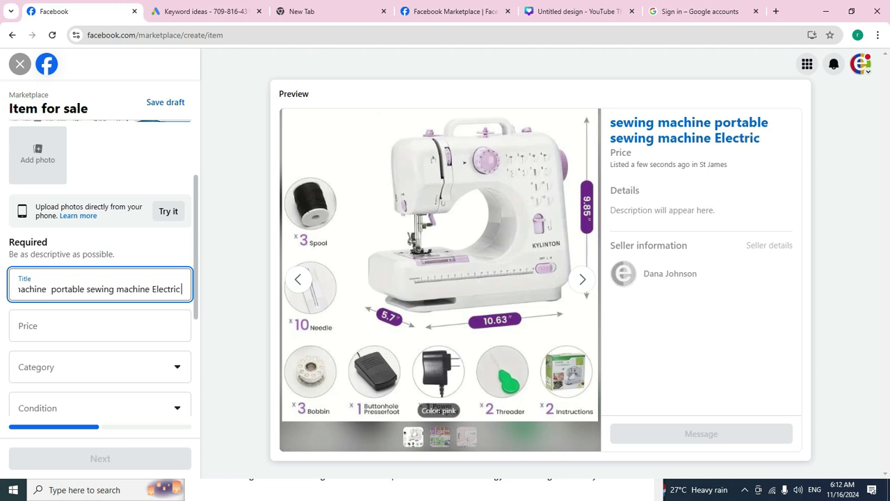
text( Se)
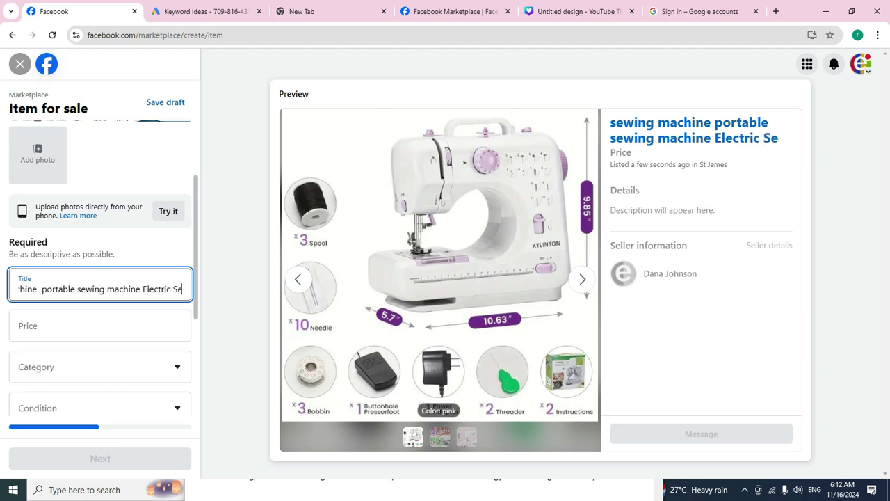
text(wing M)
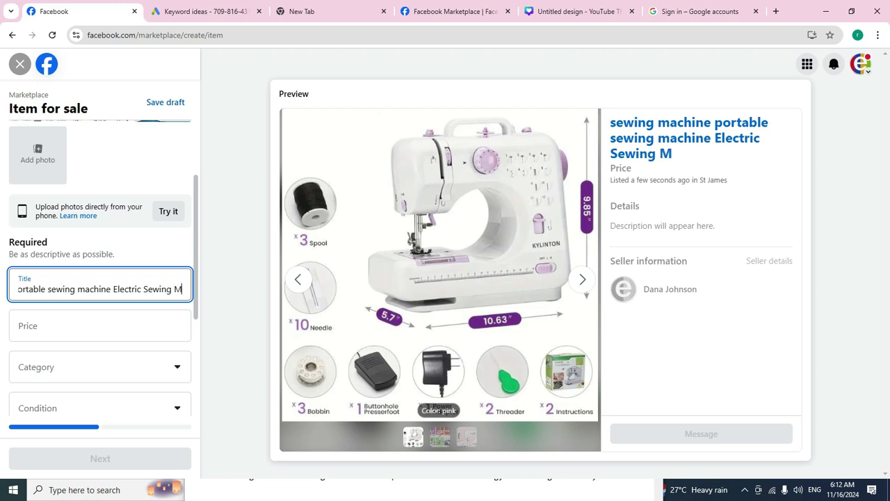
text(achine)
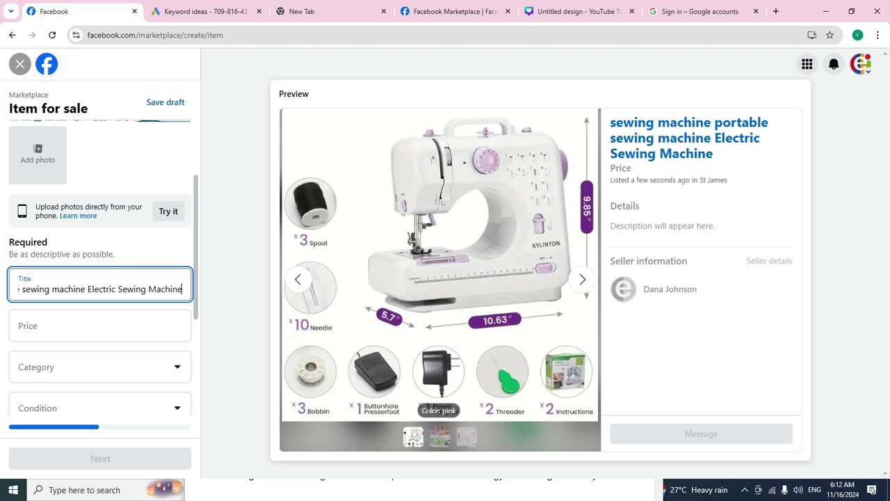
Set the listing's price to J$8,000 and its category to Appliances.
click(100, 325)
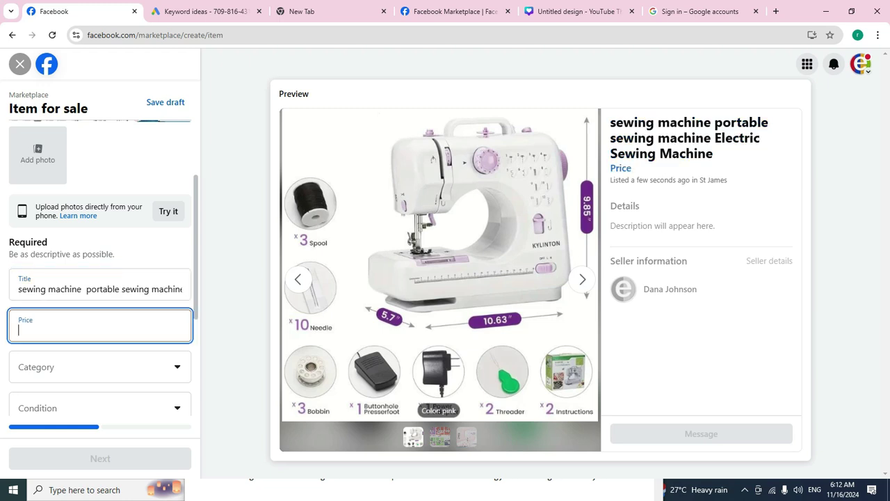
text(8000)
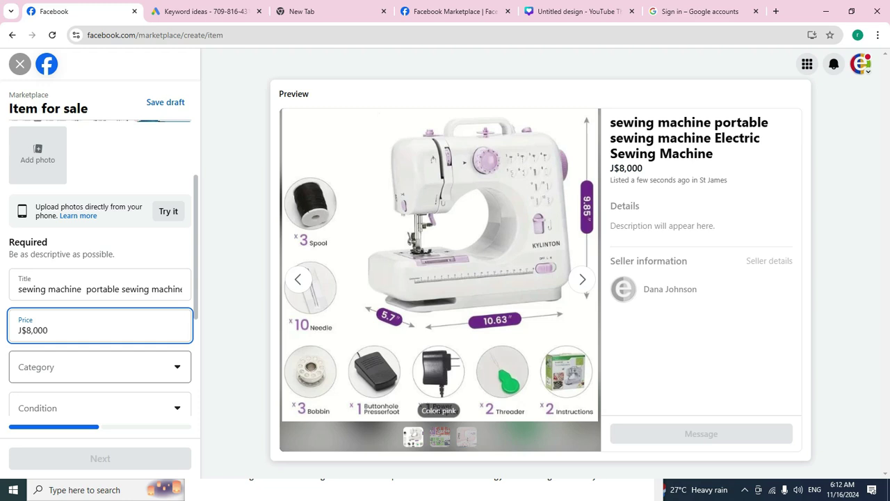
click(100, 367)
scroll(100, 302, down, 1)
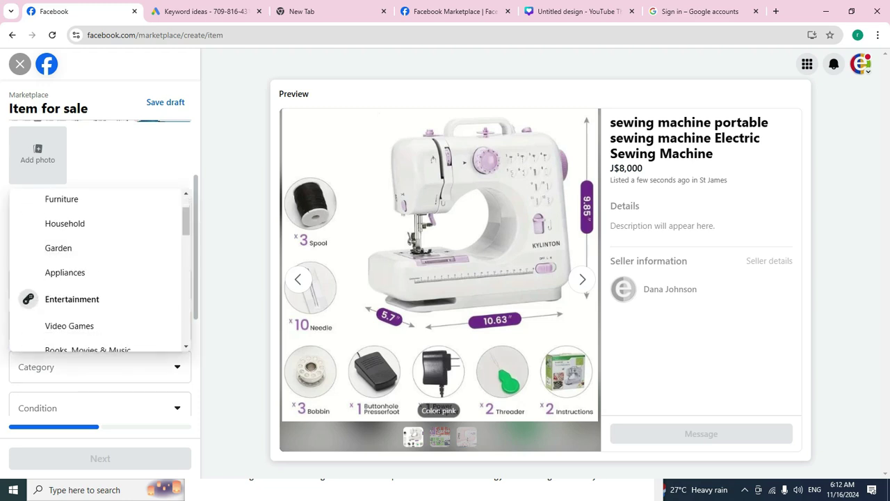
key(Return)
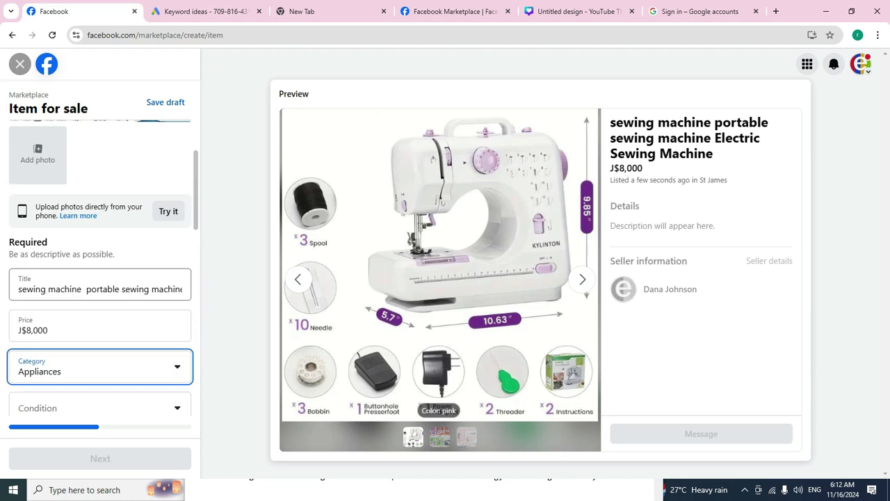
Set the item's condition to New.
scroll(100, 291, down, 2)
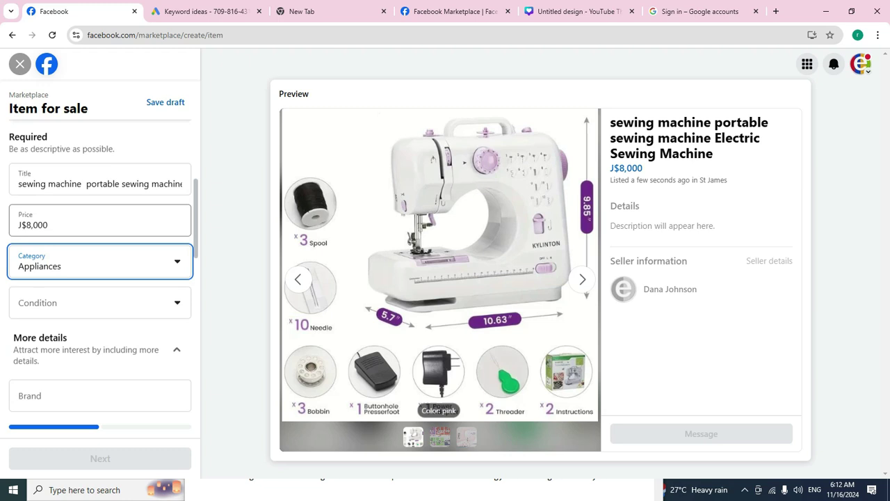
click(101, 297)
key(Down)
key(Return)
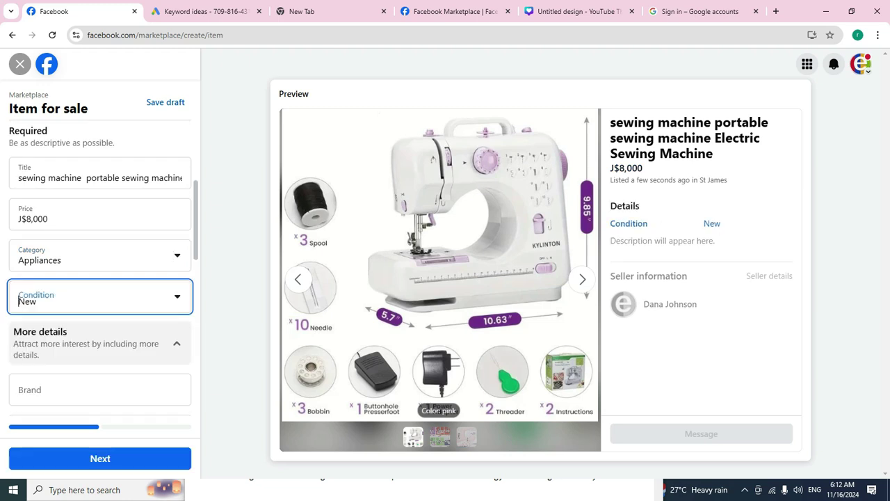
Copy the full product text from Notepad into the listing's description and add a space before "Home Sewing Machines".
scroll(100, 278, down, 2)
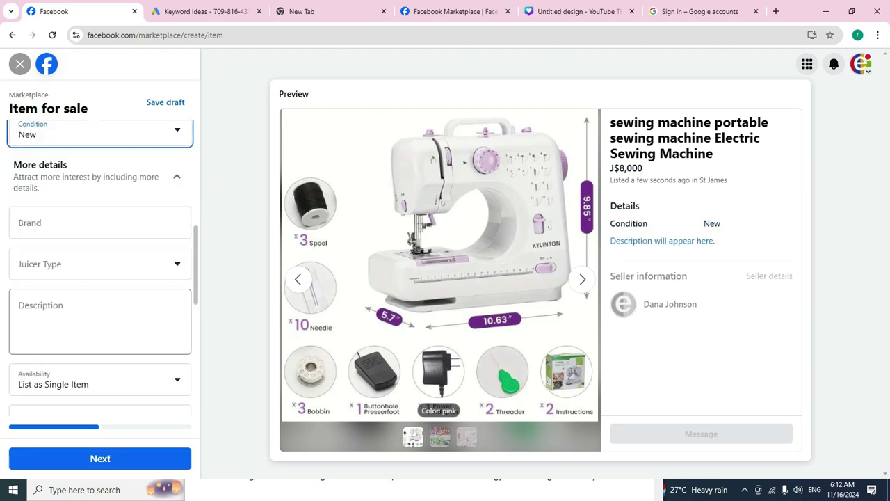
click(333, 489)
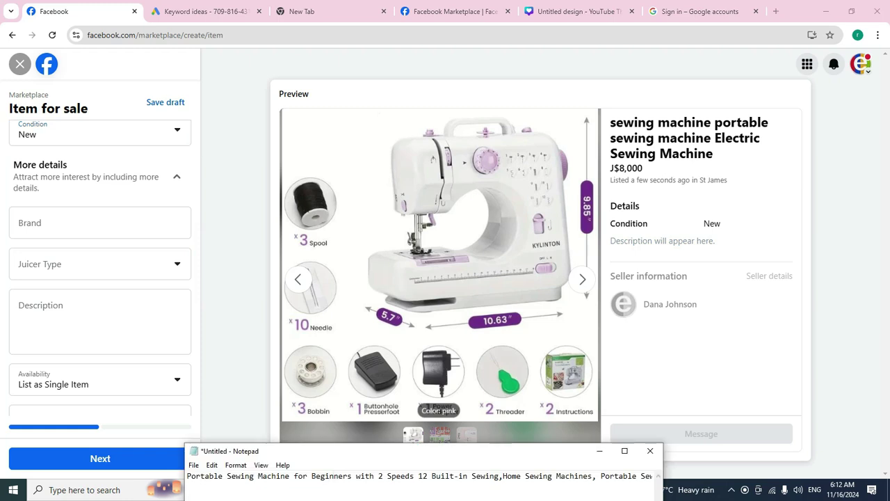
key(ctrl+a)
key(ctrl+c)
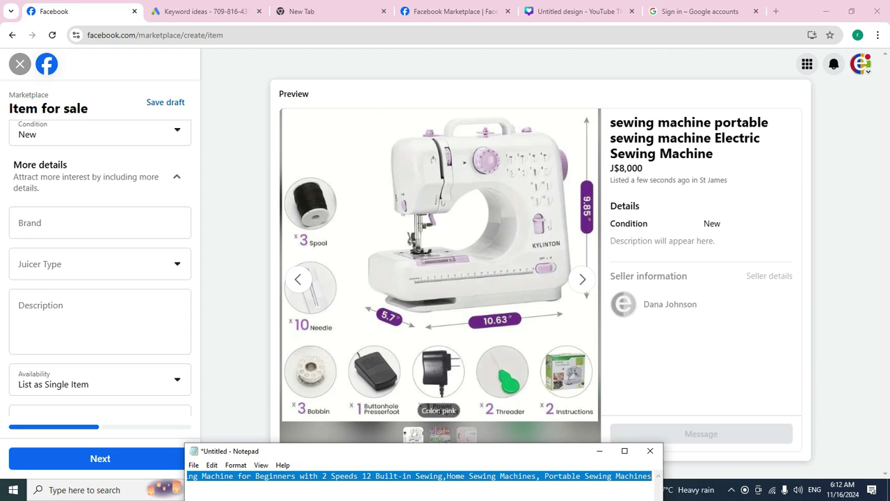
click(101, 321)
key(ctrl+v)
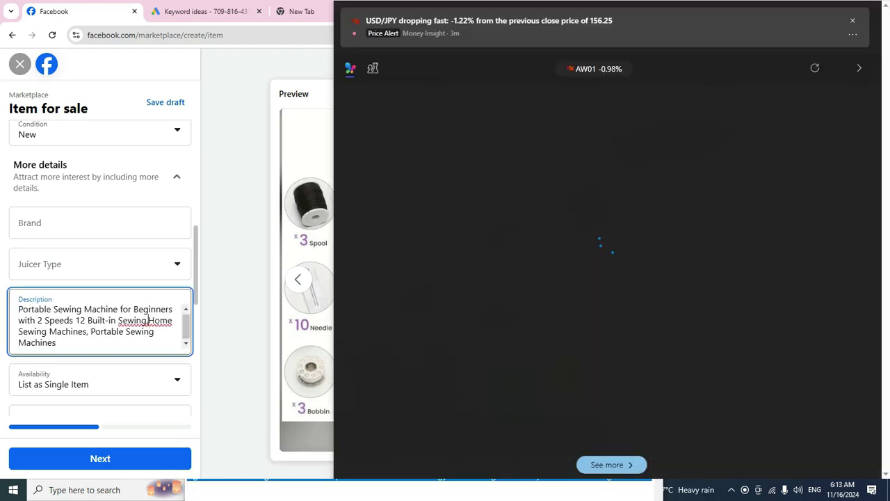
click(148, 321)
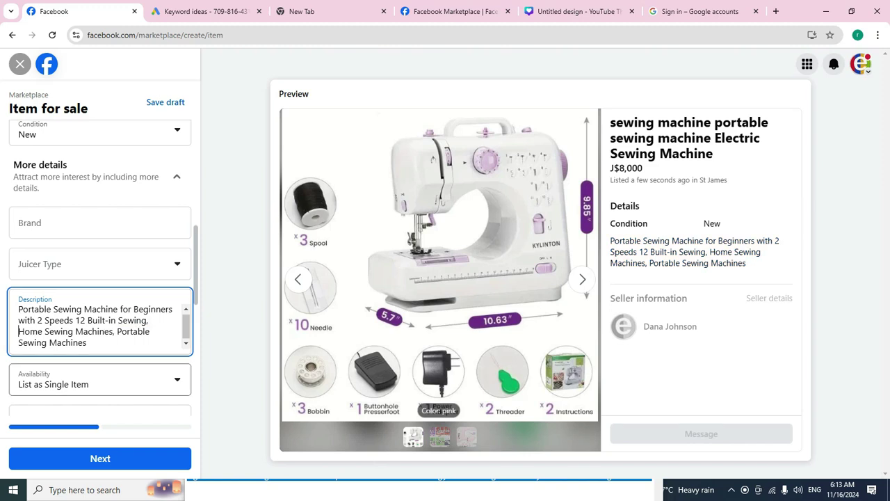
Activate the listing's product tags entry, then bring up Notepad and move its window so the empty writing area is accessible.
scroll(101, 264, down, 1)
click(87, 370)
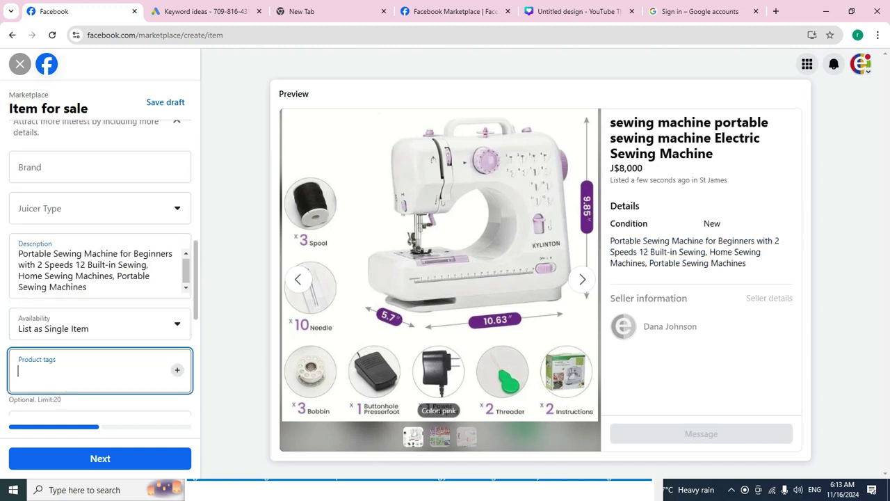
click(563, 485)
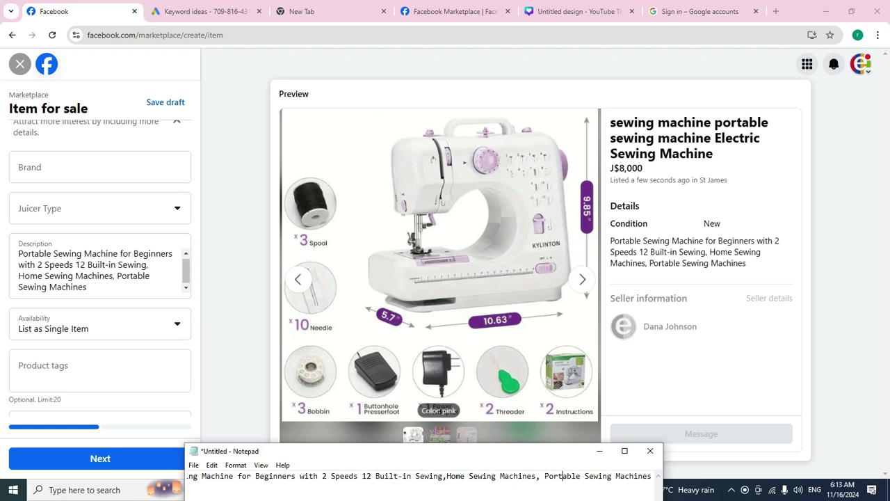
drag(548, 458, 616, 322)
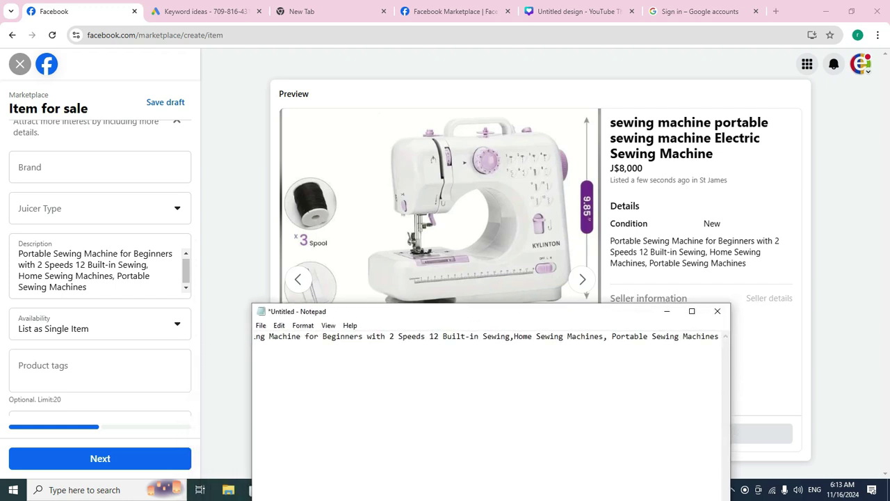
In Keyword Planner, select "sewing machine" and the five keyword ideas from "sewing" through "silai machine silai machine".
click(206, 12)
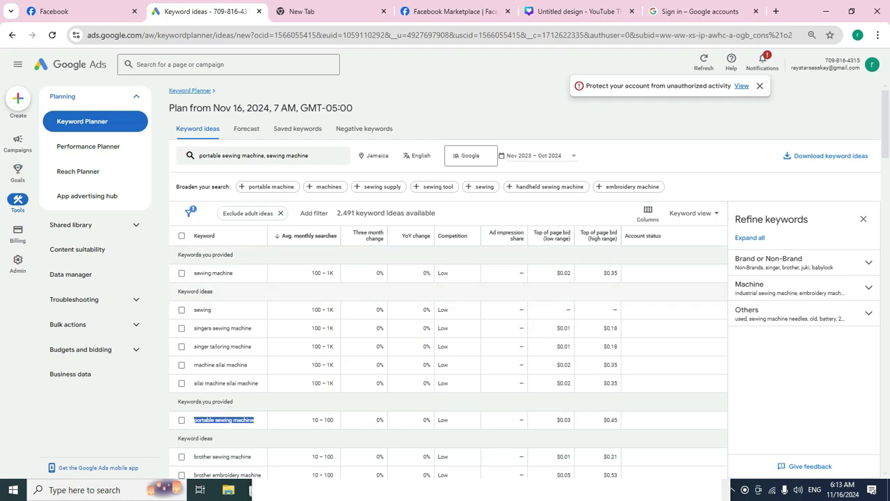
click(182, 274)
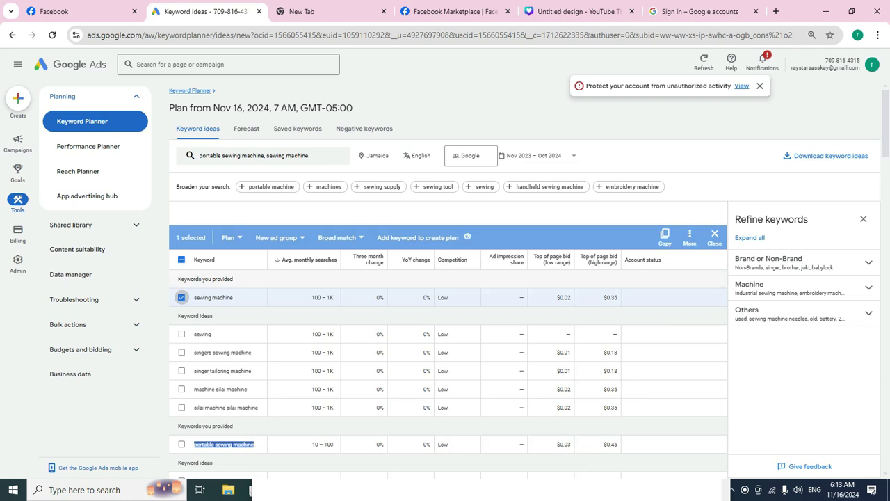
click(181, 310)
click(182, 328)
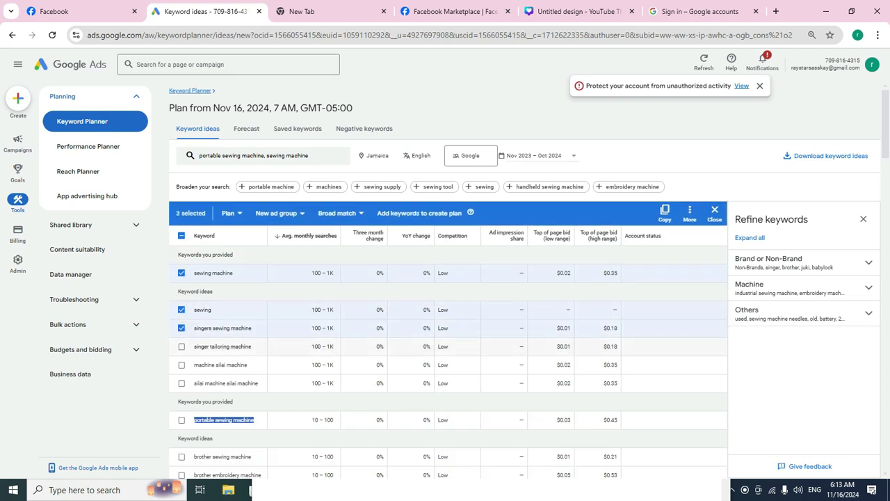
click(182, 346)
click(181, 365)
click(182, 383)
Add the nine keyword ideas from "brother sewing machine" through "long arm quilting machine" to the selection.
scroll(181, 383, down, 2)
scroll(181, 310, down, 1)
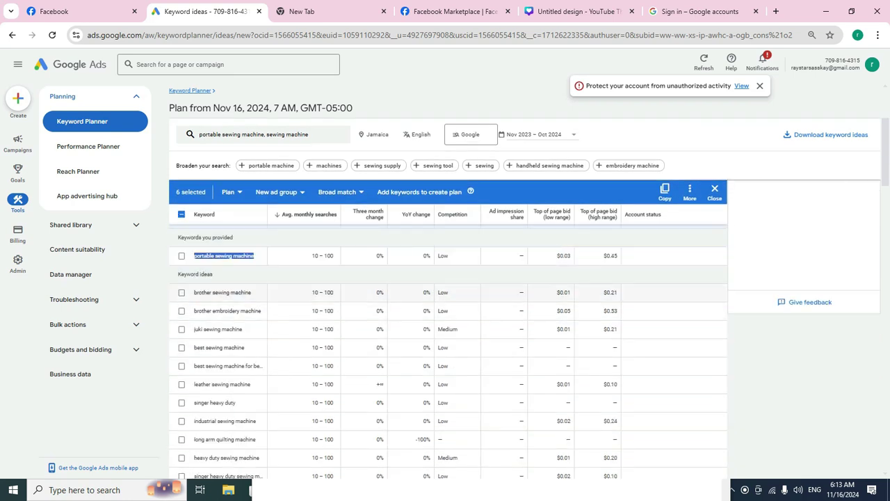
click(182, 292)
click(182, 310)
click(181, 329)
click(182, 347)
click(181, 366)
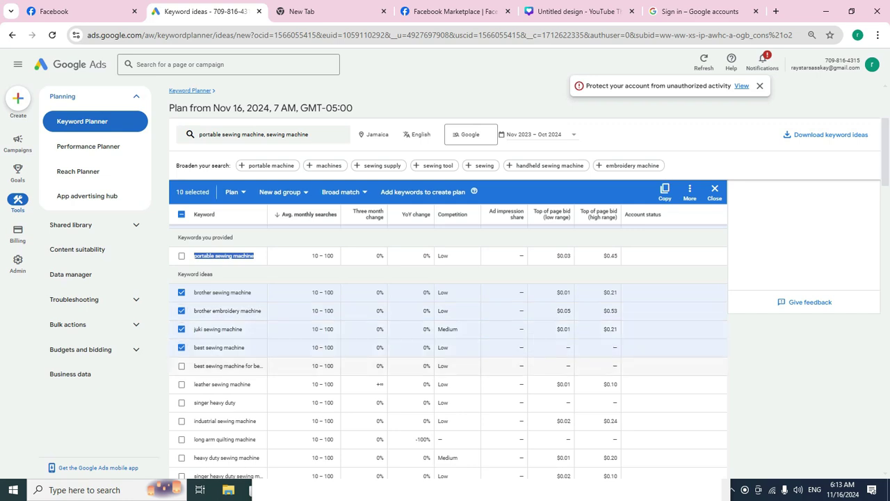
click(182, 384)
click(182, 402)
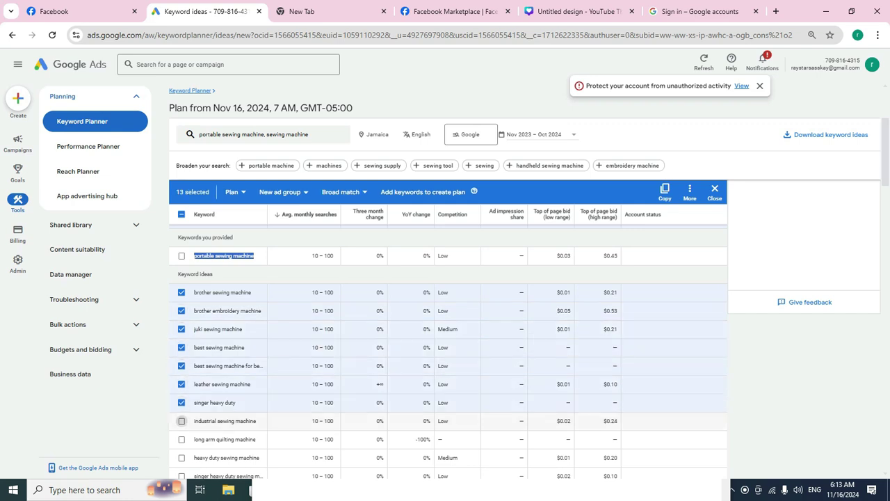
click(181, 420)
click(182, 439)
Add the ideas from "heavy duty sewing machine" through "sewing machine for beginners" to the selection and copy all 20 selected keywords.
scroll(181, 390, down, 2)
click(181, 347)
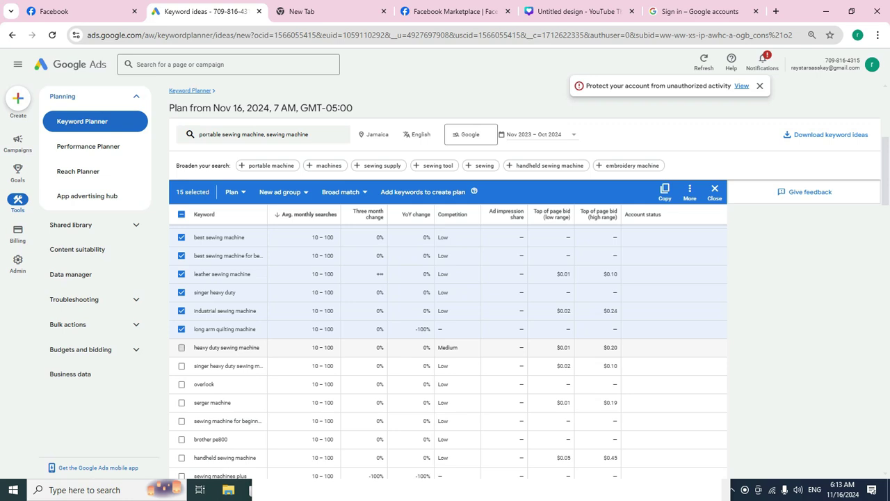
click(181, 366)
click(182, 384)
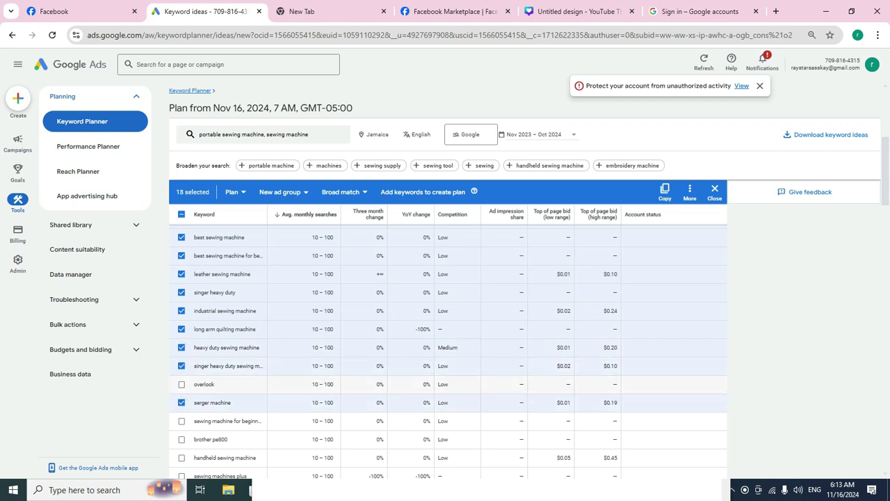
click(181, 402)
click(182, 421)
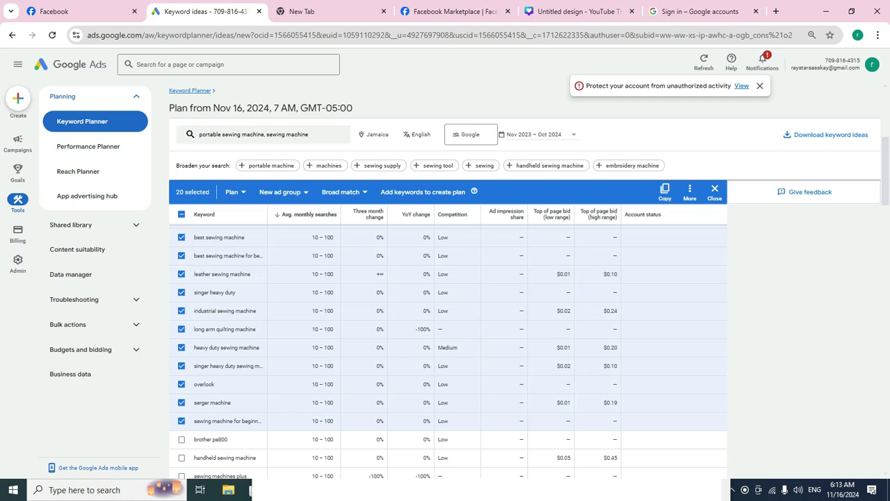
click(665, 190)
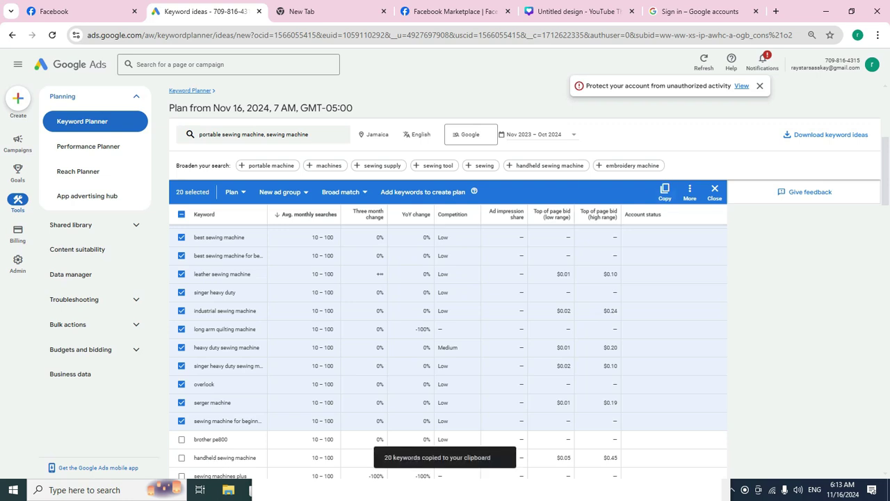
Paste the copied keywords into Notepad below the product text.
click(374, 490)
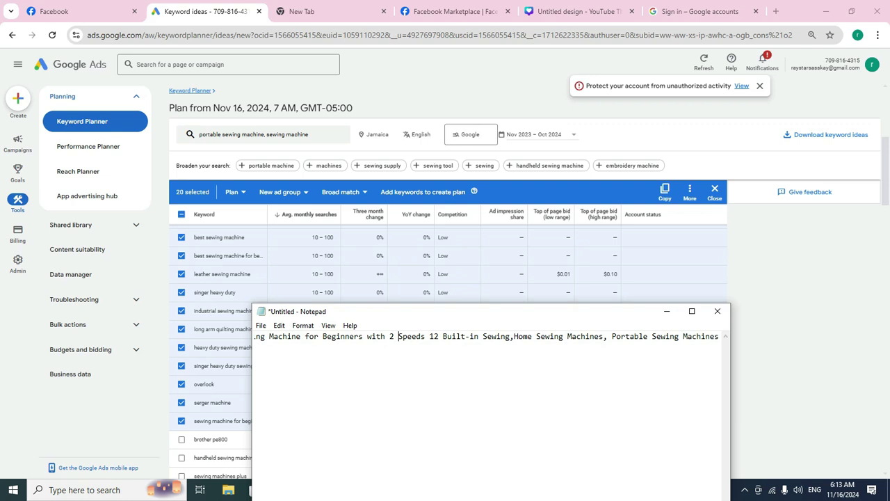
key(Down)
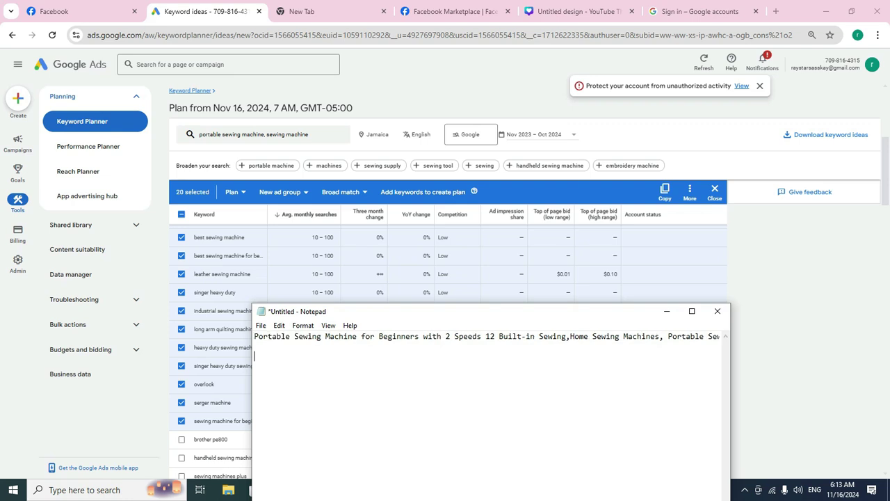
key(ctrl+v)
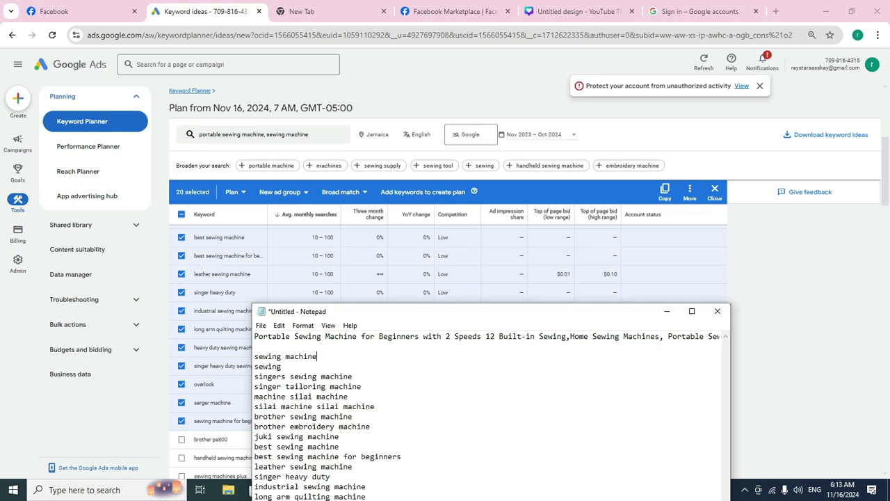
Add a comma to the end of each keyword line in Notepad from "sewing machine" through "industrial sewing machine".
text(,)
key(Down)
text(,,)
key(Down)
key(End)
text(,)
key(Down)
key(End)
text(,)
key(Down)
key(End)
text(,,)
key(Down)
key(End)
text(,)
key(Down)
key(End)
text(,)
key(Down)
key(End)
text(,)
key(Down)
key(End)
text(,,)
key(Down)
key(End)
text(,)
key(Down)
key(End)
text(,)
Move the Notepad window to reveal the whole list and add commas to the lines from "long arm quilting machine" through "overlock".
drag(416, 317, 400, 201)
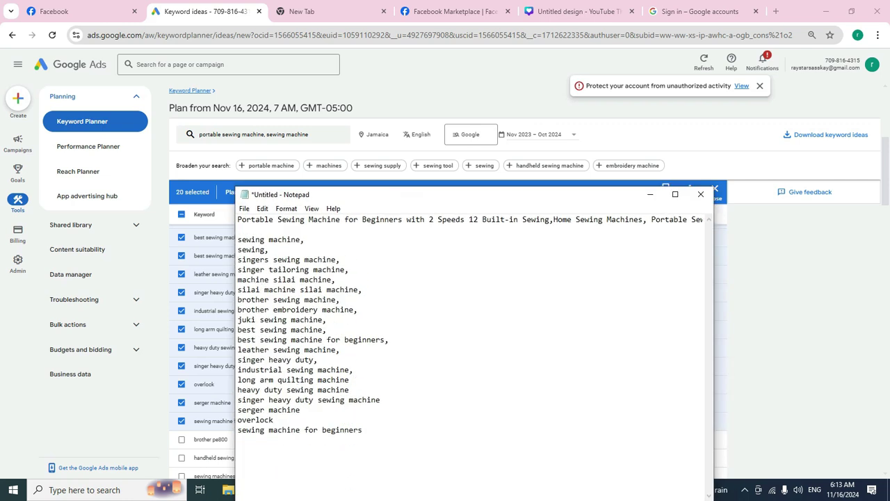
key(Down)
key(End)
text(,)
key(Down)
key(End)
text(,,)
key(Down)
text(,)
Copy the comma-separated keyword list from Notepad into the Facebook listing's product tags.
drag(364, 430, 238, 240)
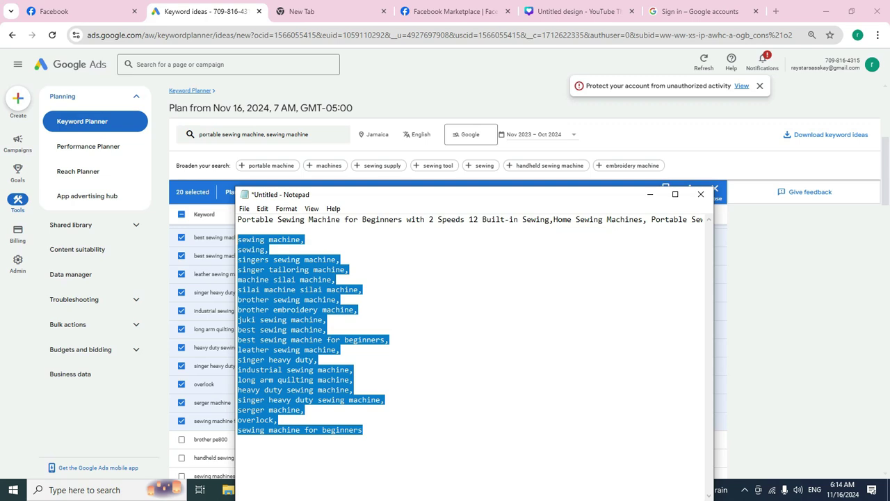
mouse_move(76, 11)
click(83, 11)
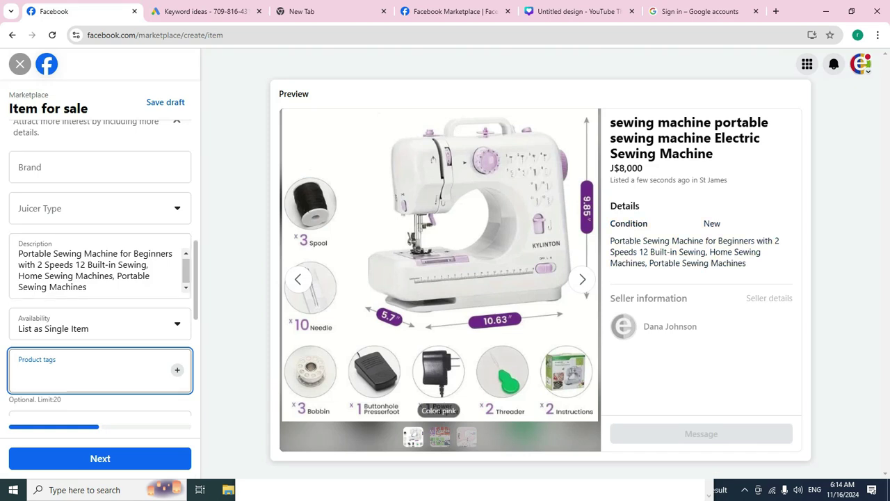
key(ctrl+v)
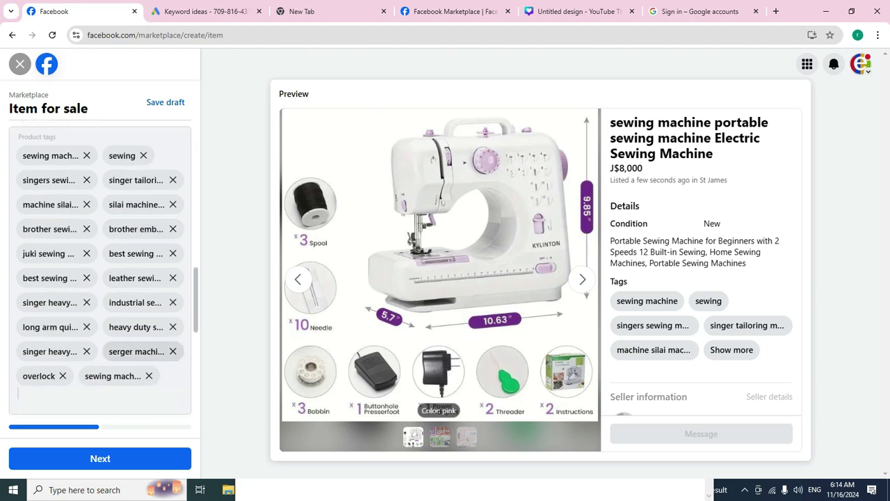
Enable Public meetup in the listing's meetup preferences and go back over the form up to the photos.
scroll(134, 351, down, 1)
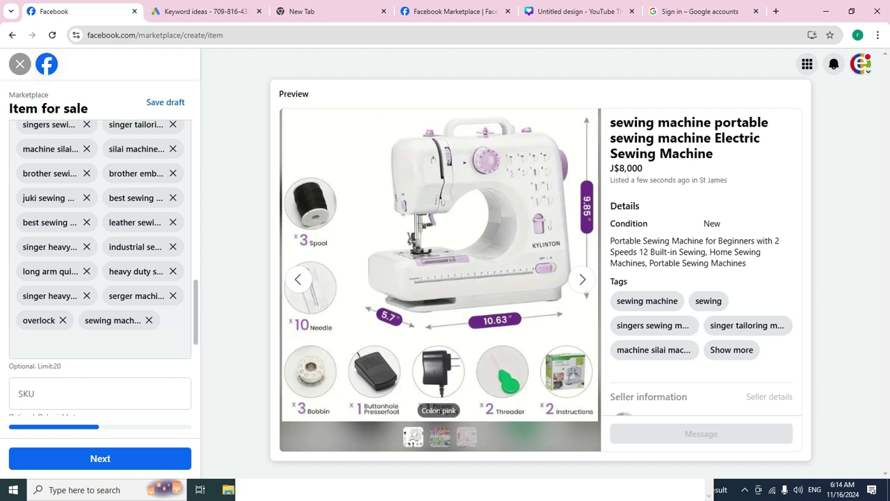
scroll(75, 331, down, 2)
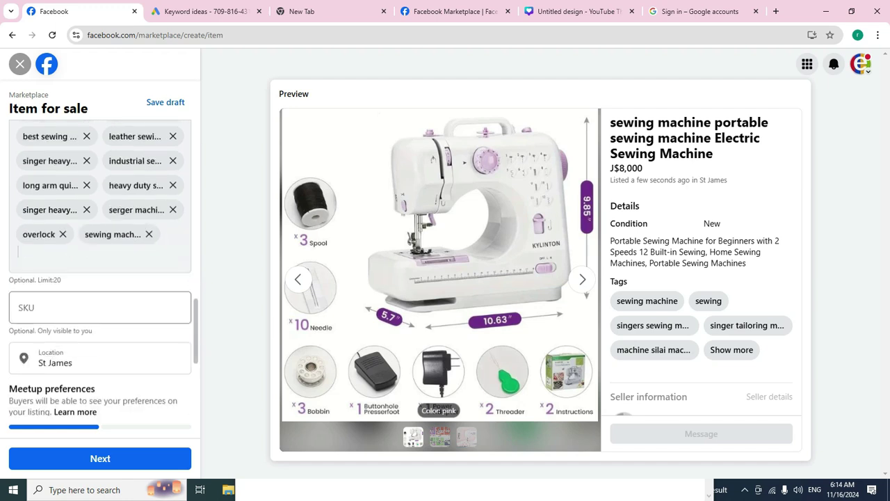
click(181, 355)
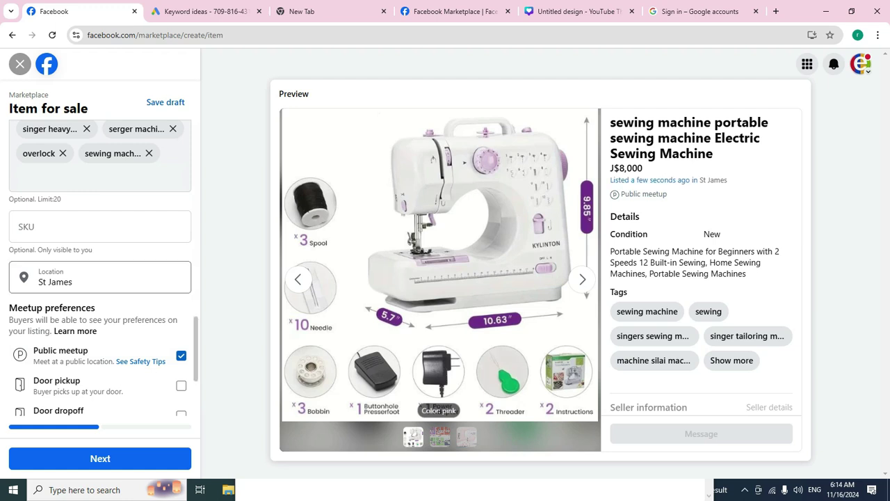
scroll(100, 279, up, 3)
scroll(100, 278, up, 6)
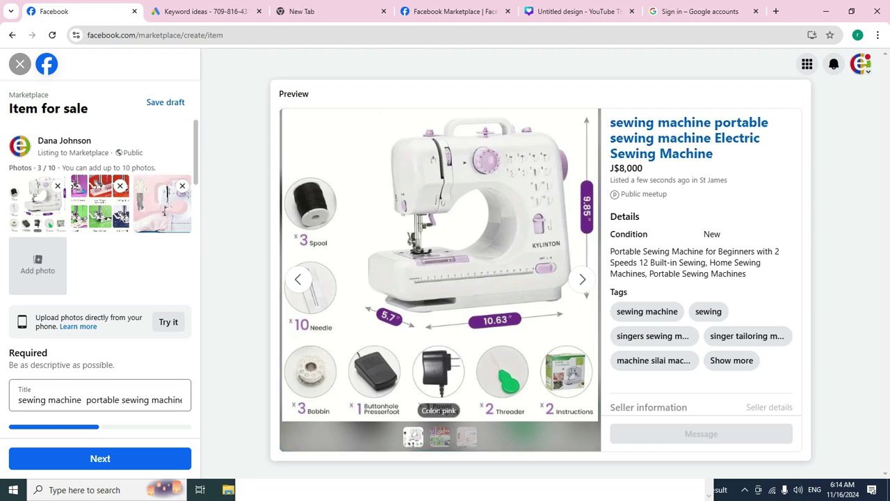
Capitalize the opening words of the listing title so that it begins "Sewing Machine Portable Sewing Machine".
click(19, 399)
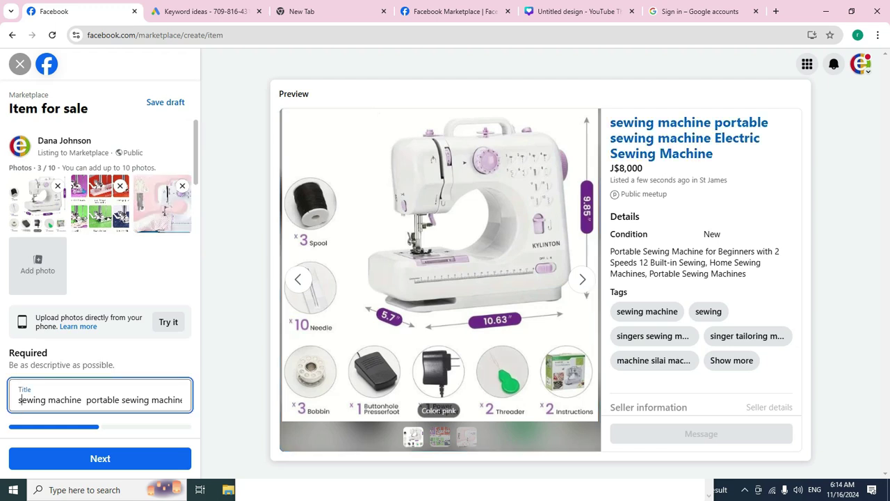
key(Delete)
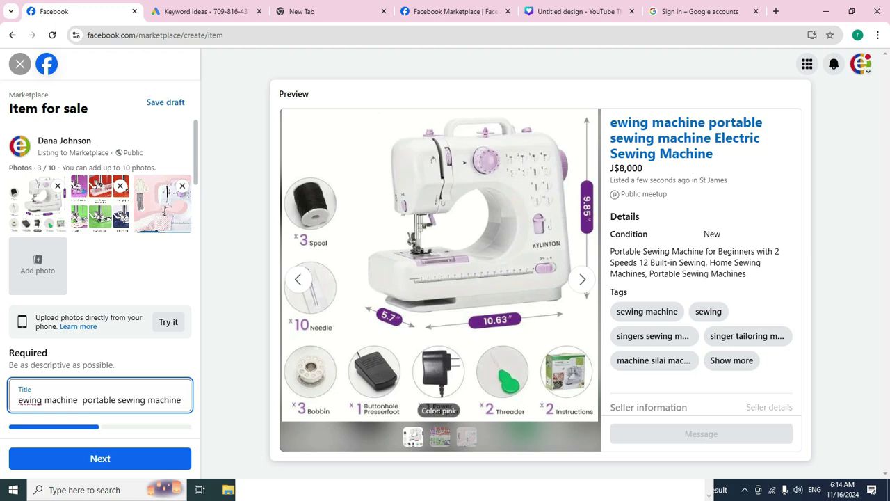
text(S)
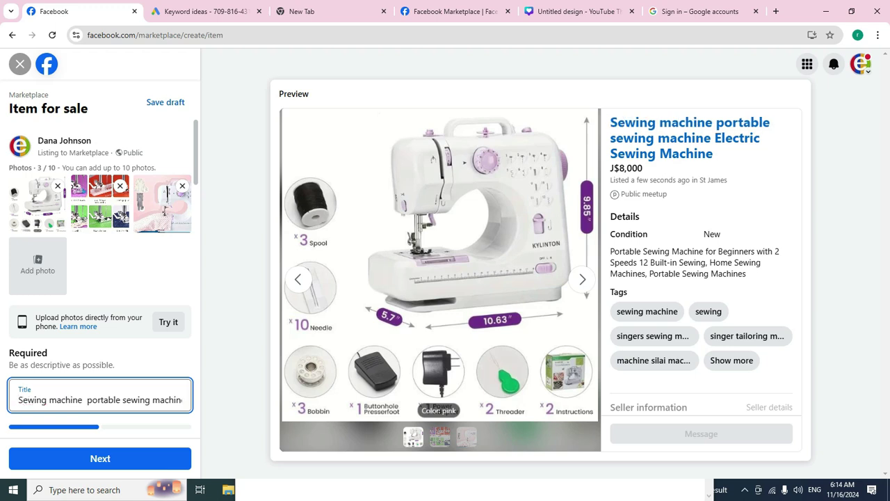
key(Delete)
text(M)
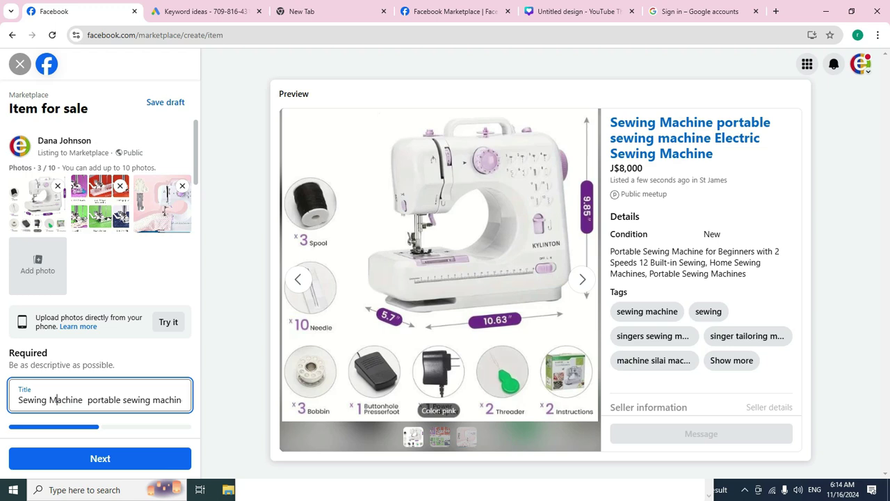
key(Delete)
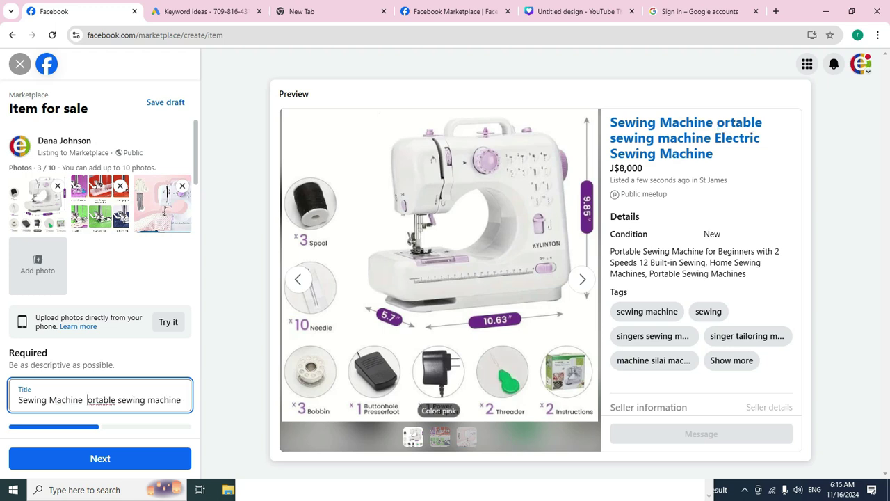
text(P)
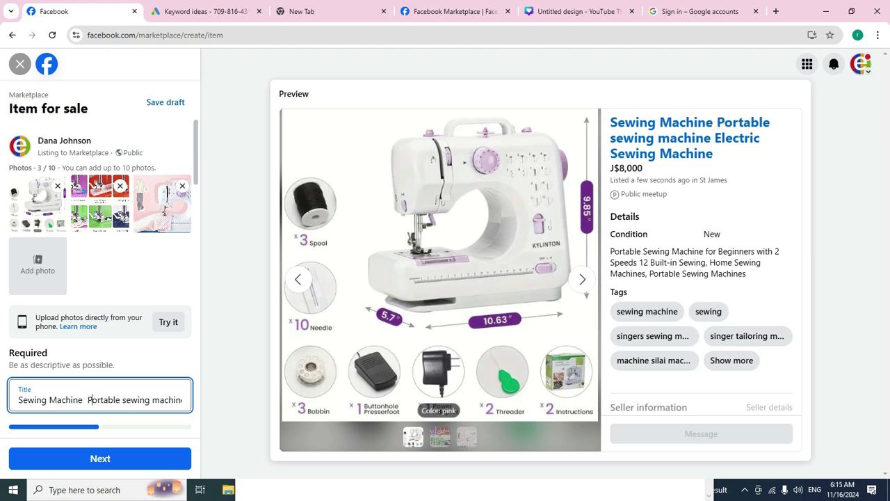
key(Delete)
text(S)
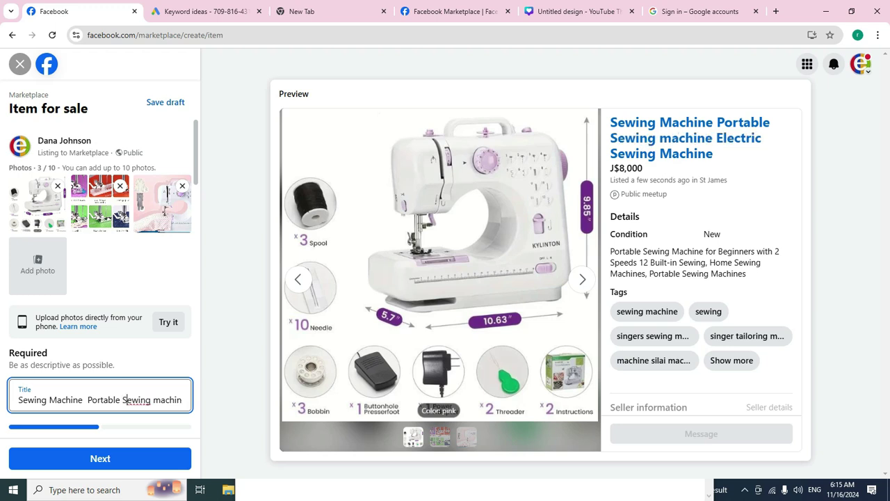
key(Delete)
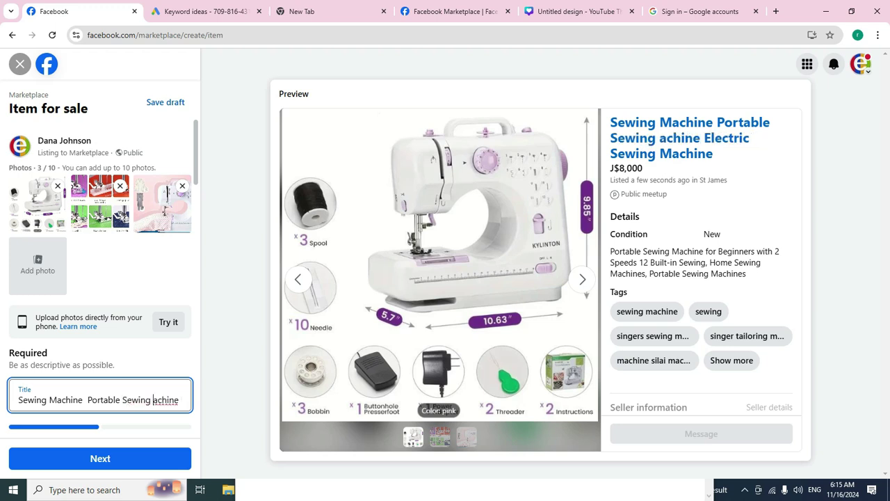
text(M)
Go over the rest of the item form down to the meetup preferences and continue to listing in more places.
scroll(100, 278, down, 2)
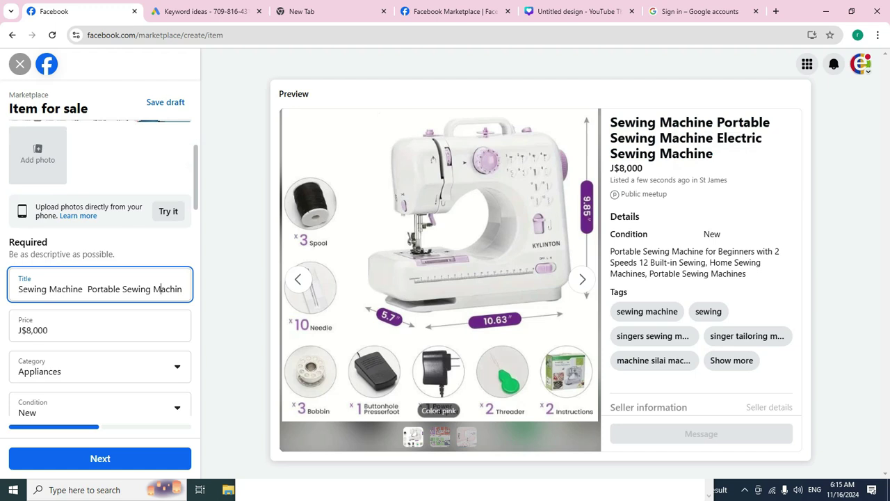
scroll(100, 278, down, 2)
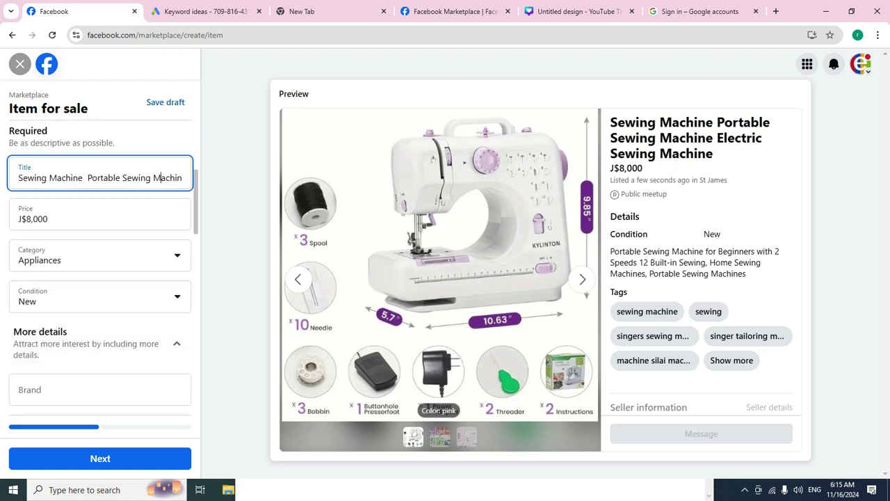
scroll(100, 278, down, 2)
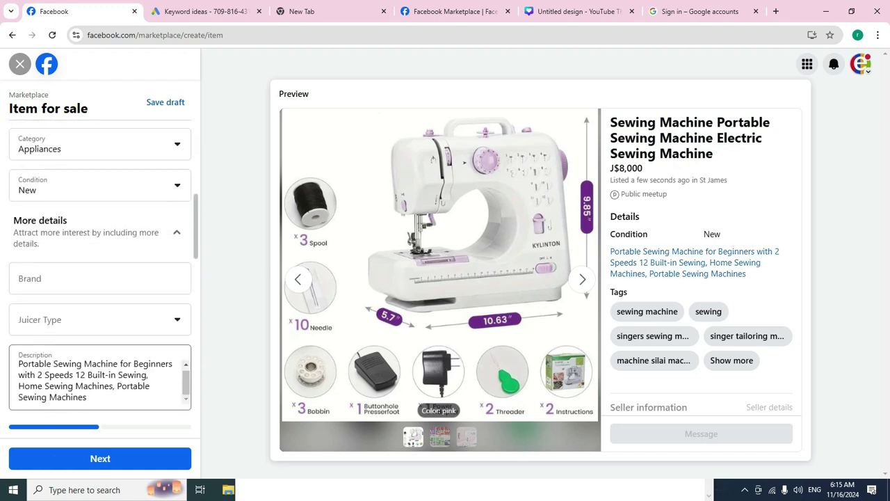
scroll(101, 278, down, 4)
scroll(100, 279, down, 8)
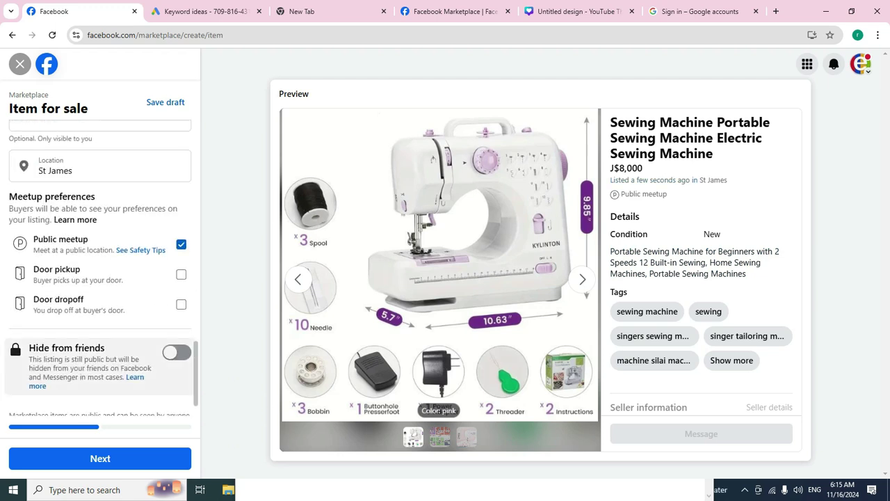
scroll(100, 278, down, 1)
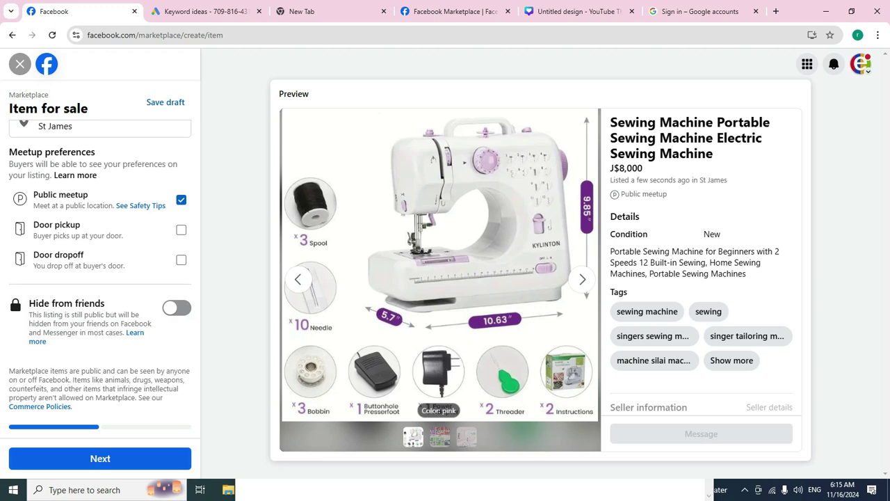
click(100, 459)
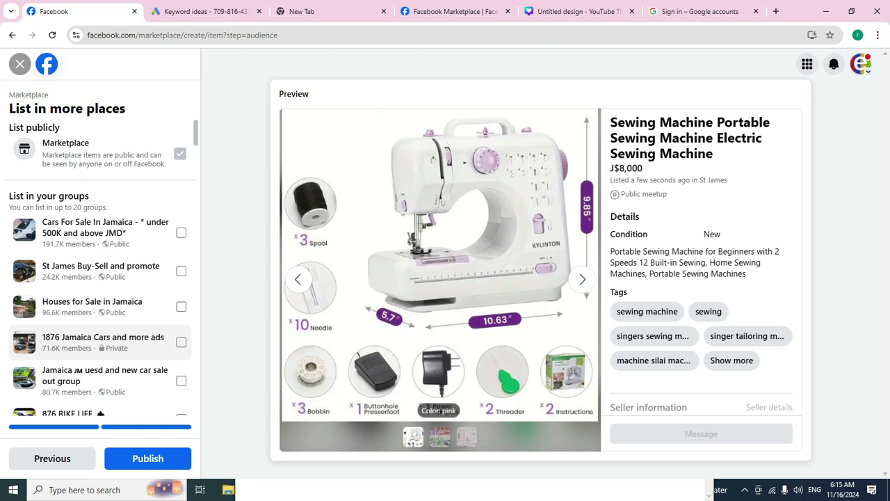
Look through the available groups and select the first six, from "Cars For Sale In Jamaica" through "876 BIKE LIFE.", for the listing.
scroll(98, 342, down, 12)
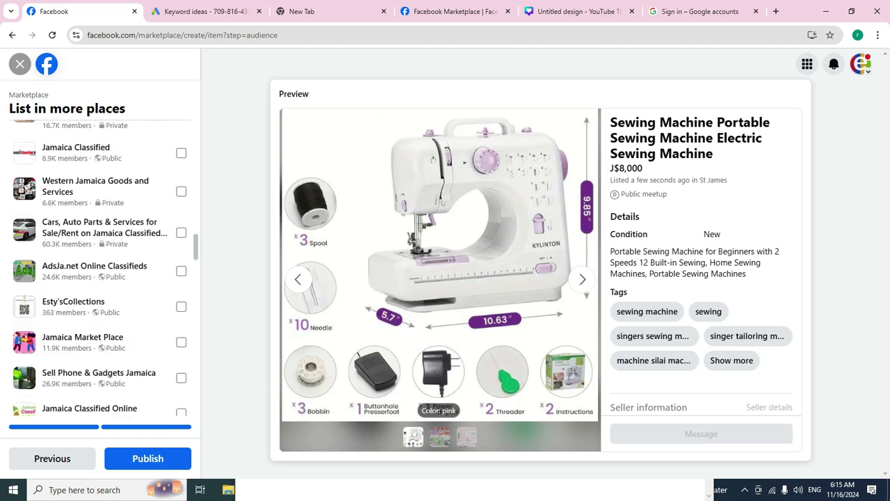
scroll(97, 341, down, 15)
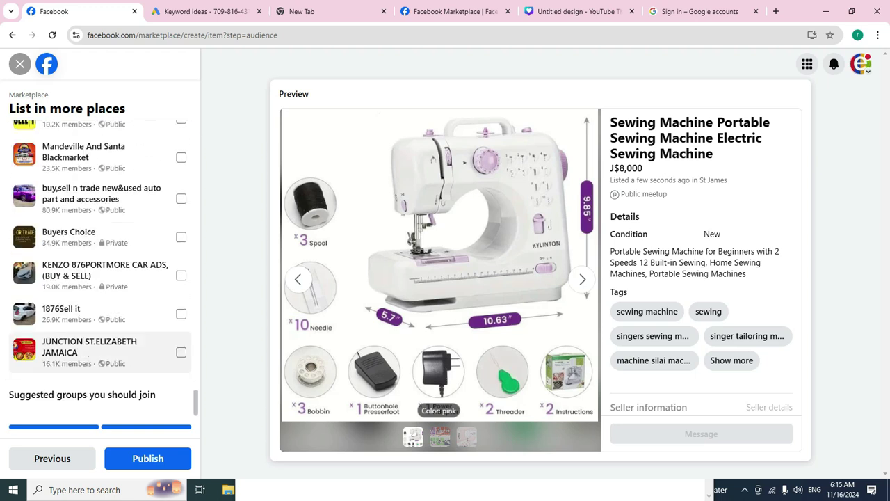
scroll(97, 341, up, 10)
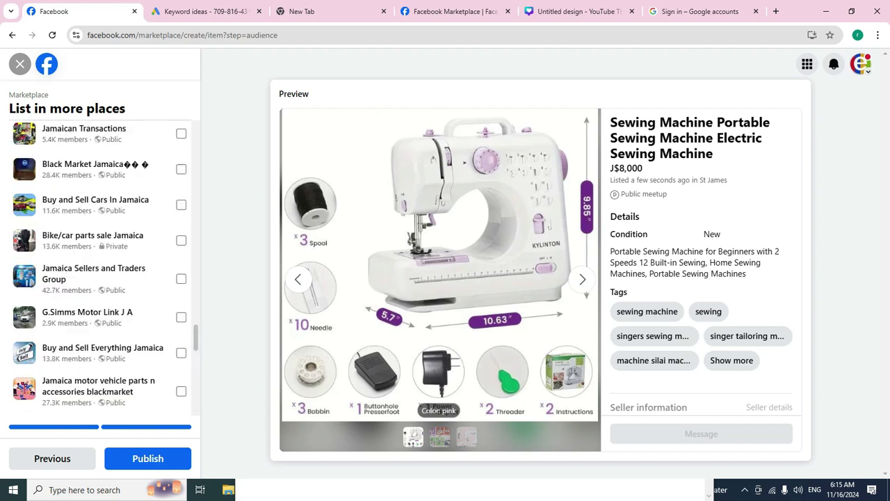
scroll(97, 272, up, 10)
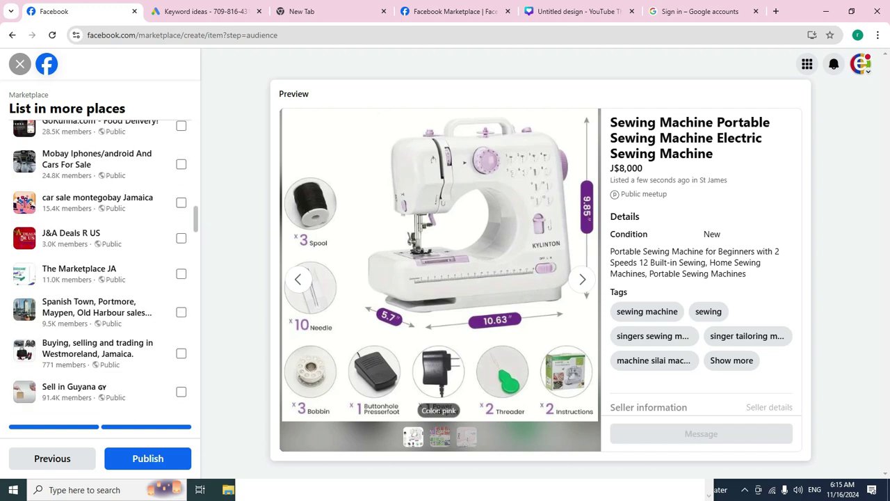
scroll(97, 271, up, 8)
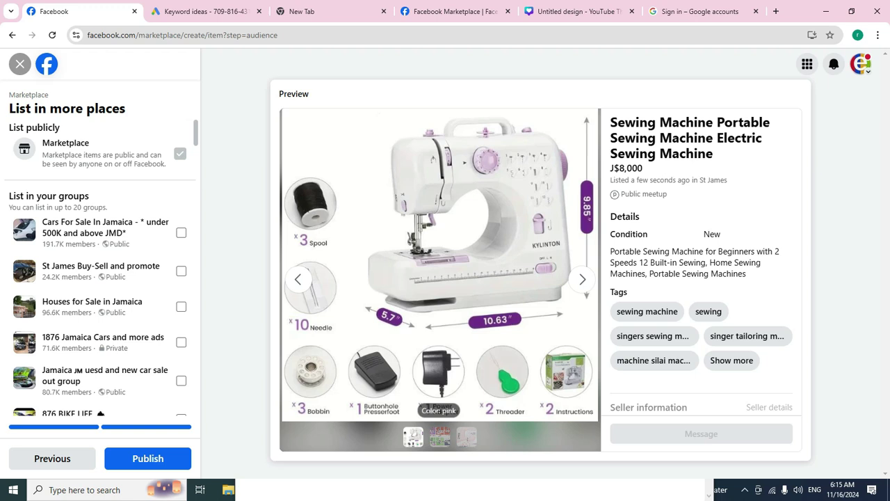
scroll(98, 271, down, 2)
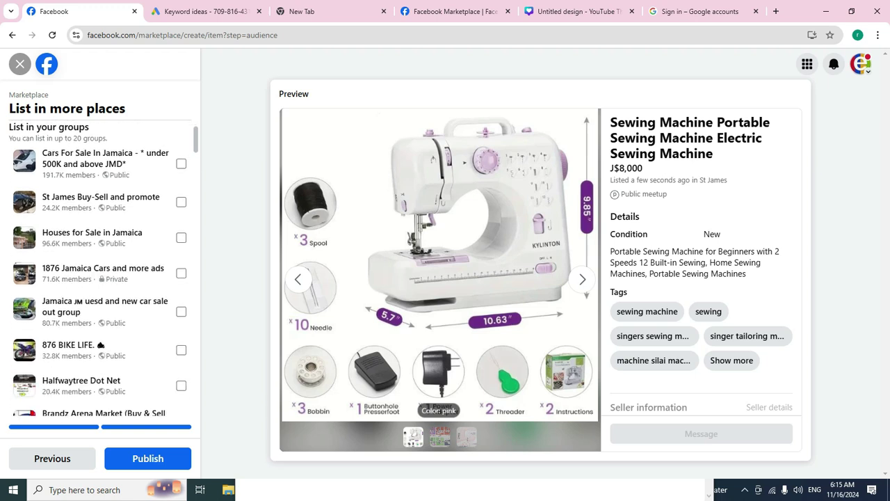
click(181, 164)
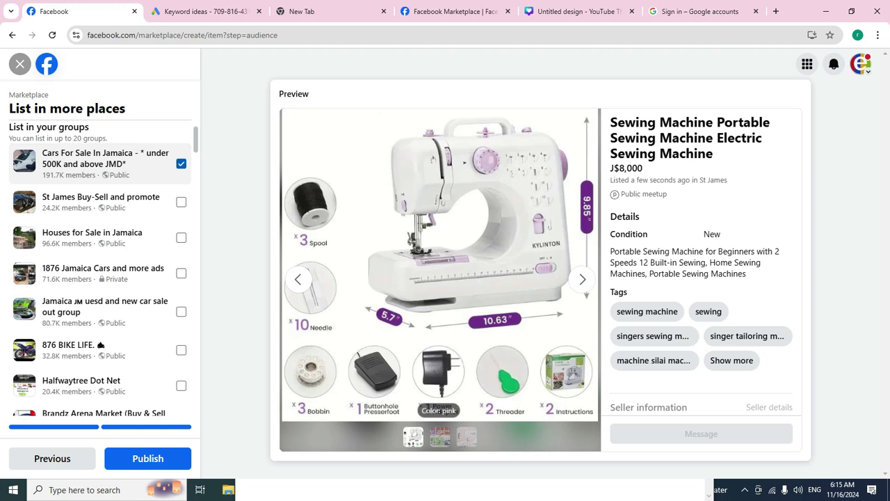
click(181, 202)
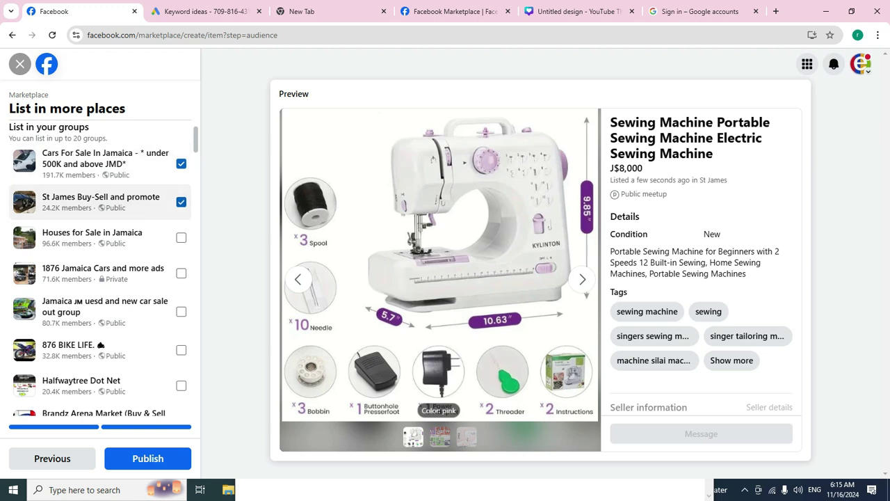
click(181, 237)
click(181, 272)
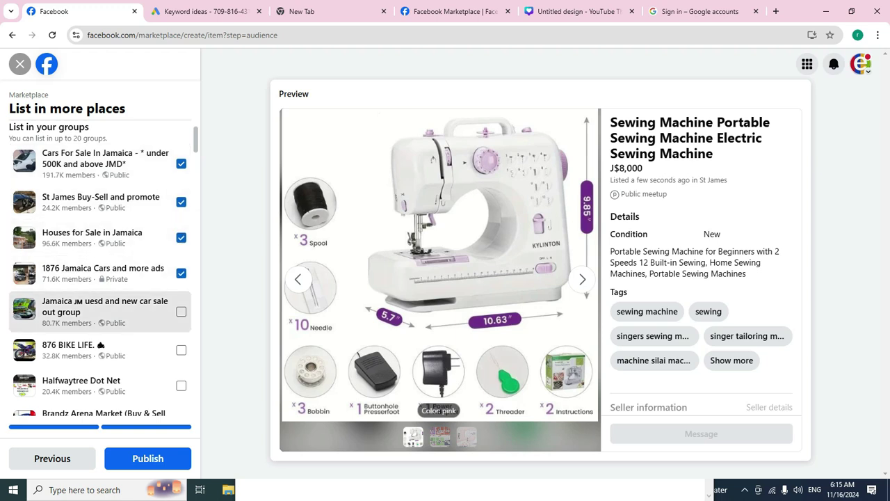
click(181, 312)
click(181, 350)
Add the five consecutive groups from "Halfwaytree Dot Net" through "second hand cars for sale in Jamaica" to the listing.
scroll(181, 350, down, 3)
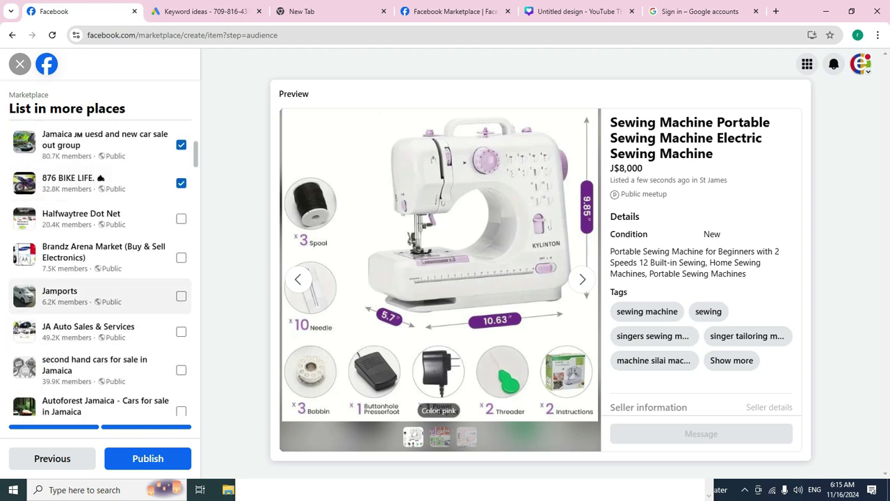
click(180, 218)
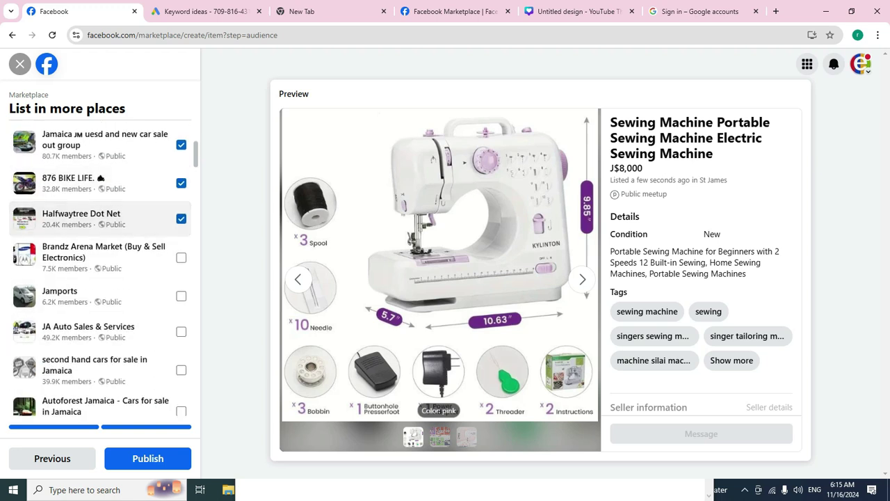
click(181, 258)
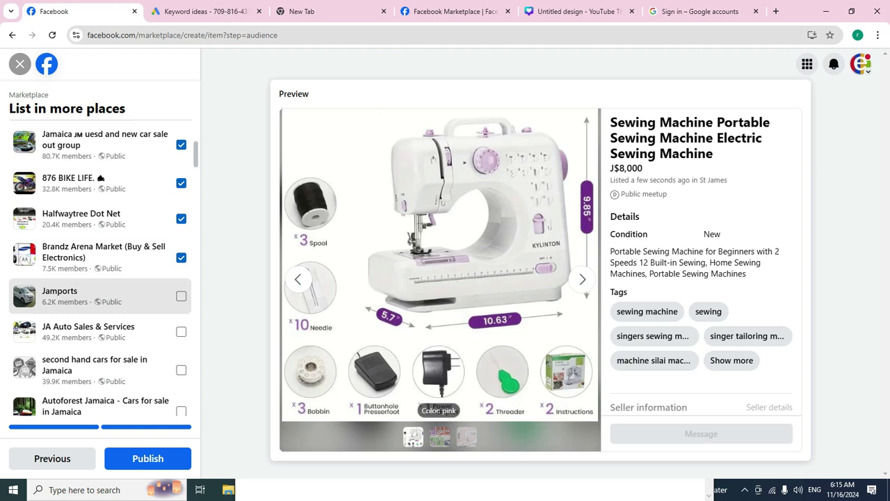
click(181, 296)
click(181, 332)
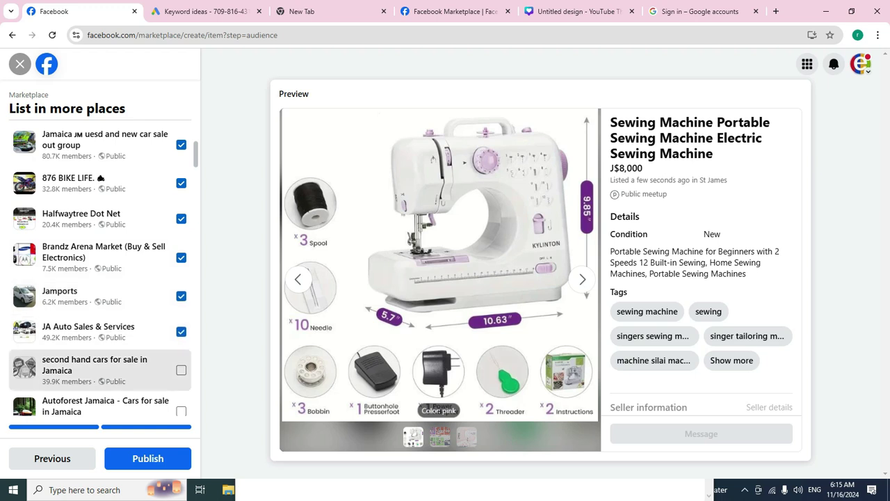
click(181, 369)
Add the five consecutive groups from "Autoforest Jamaica - Cars for sale in Jamaica" through "MANDEVILLE CAR MARKET e360" to the listing.
scroll(105, 268, down, 3)
click(181, 244)
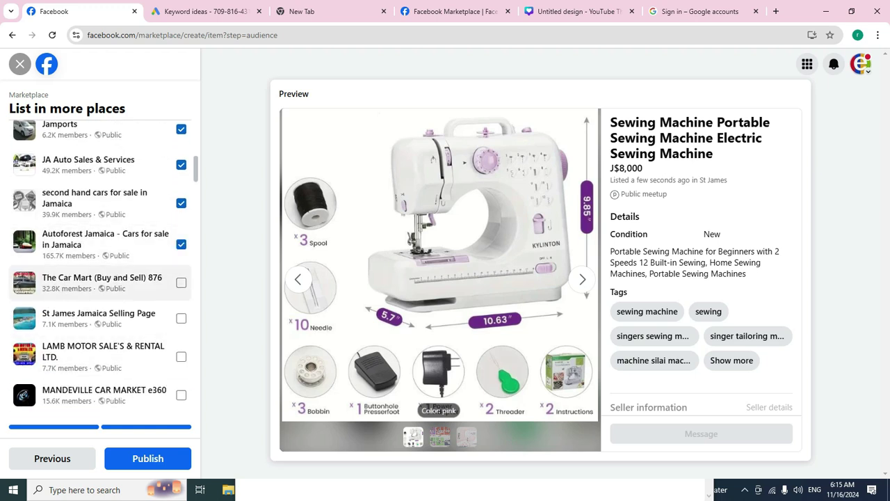
click(181, 282)
click(181, 317)
click(181, 357)
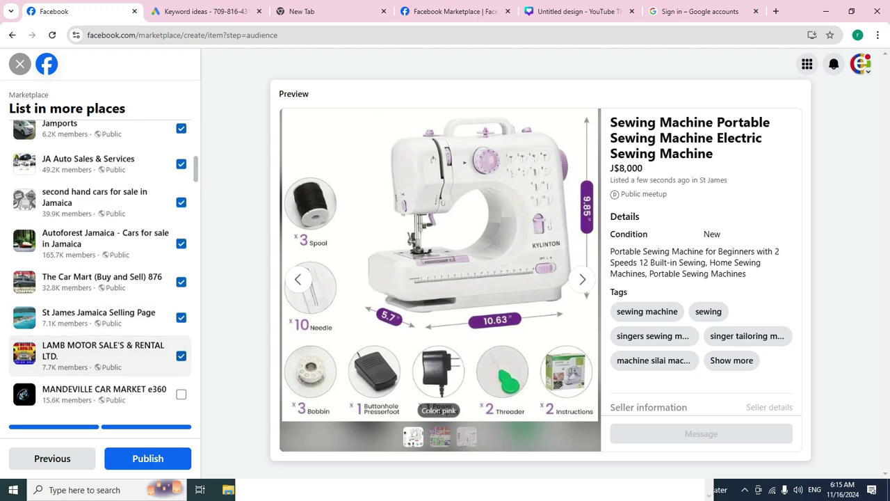
scroll(181, 320, down, 2)
click(181, 284)
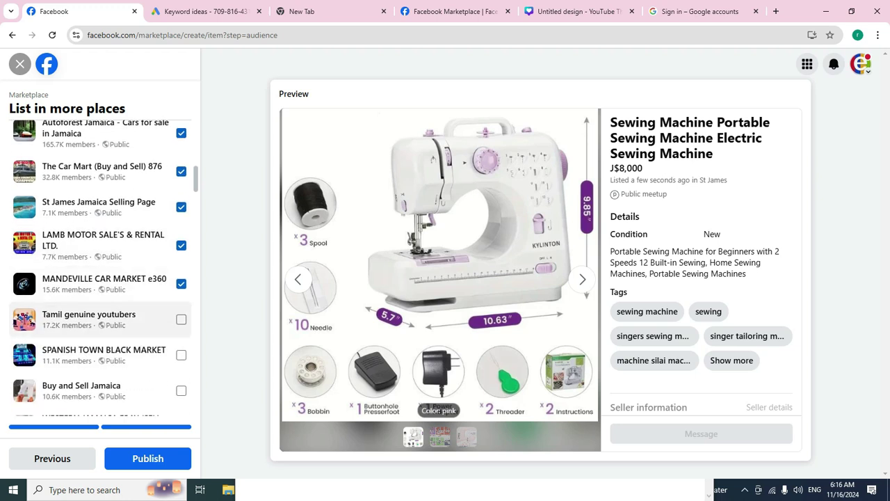
Skip "Tamil genuine youtubers" and add the six consecutive groups from "SPANISH TOWN BLACK MARKET" through "NYC BLACK MARKET" to the listing.
click(181, 355)
scroll(181, 246, down, 2)
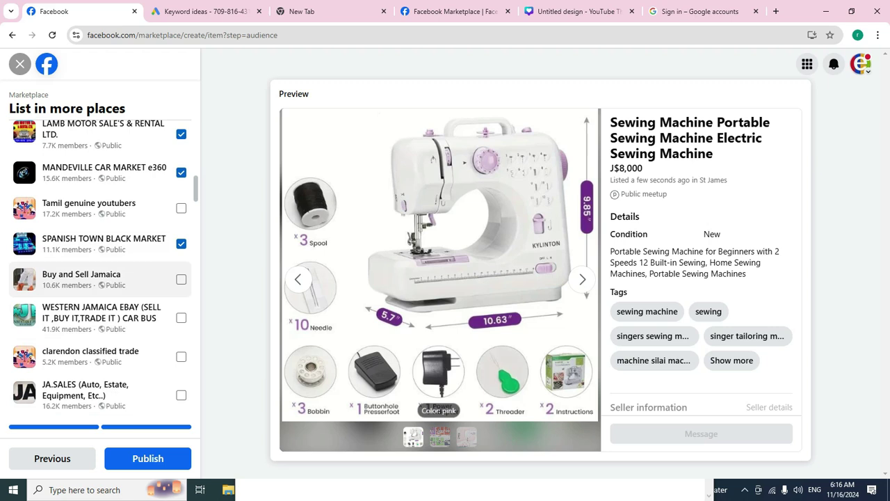
click(181, 282)
click(181, 321)
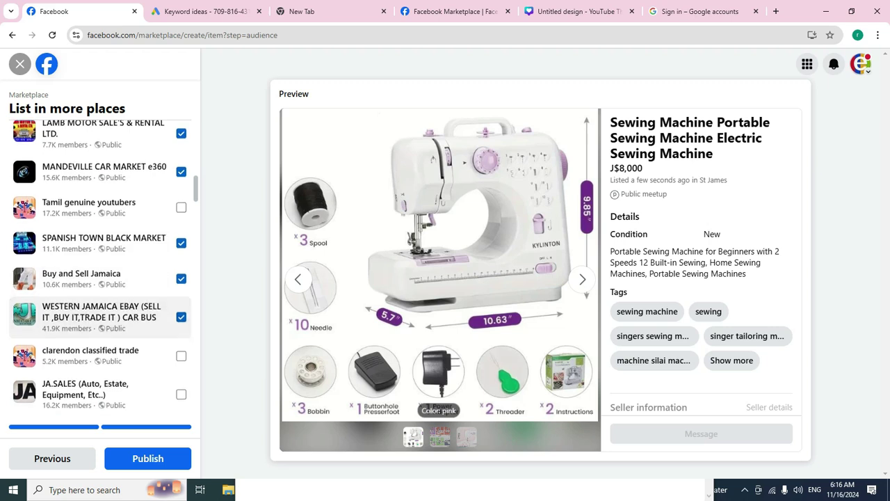
scroll(181, 320, down, 2)
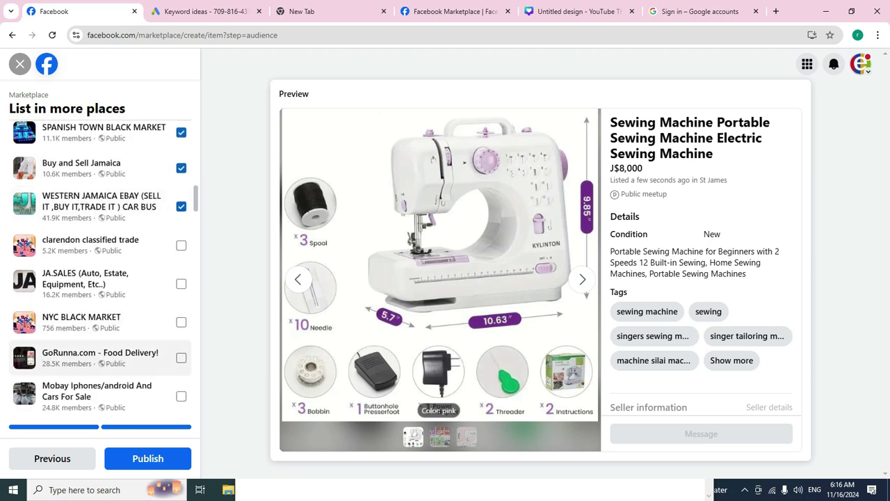
click(181, 322)
click(181, 283)
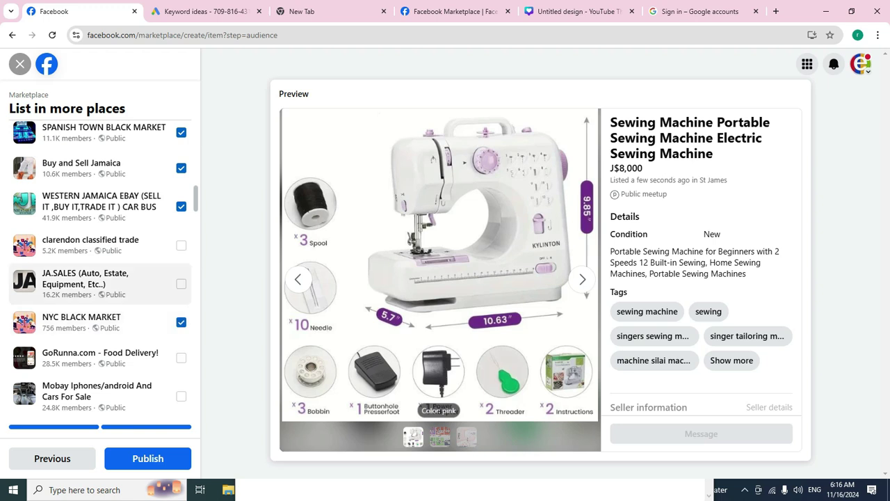
click(181, 245)
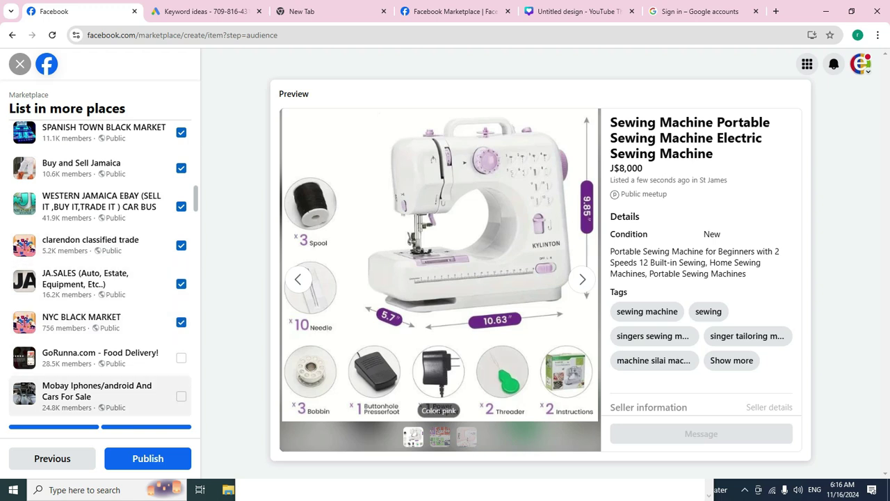
Skip "GoRunna.com - Food Delivery!" and add the six consecutive groups from "Mobay Iphones/android And Cars For Sale" through "Buying, selling and trading in Westmoreland, Jamaica.".
click(181, 396)
scroll(180, 362, down, 2)
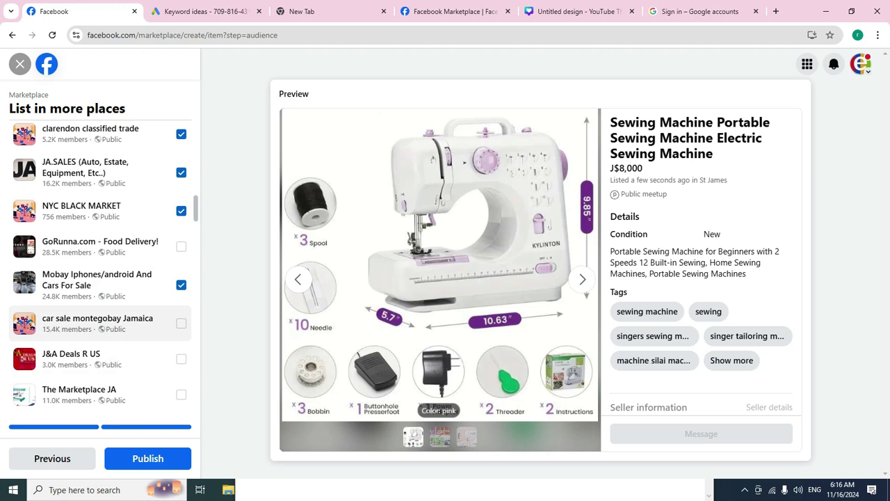
click(181, 322)
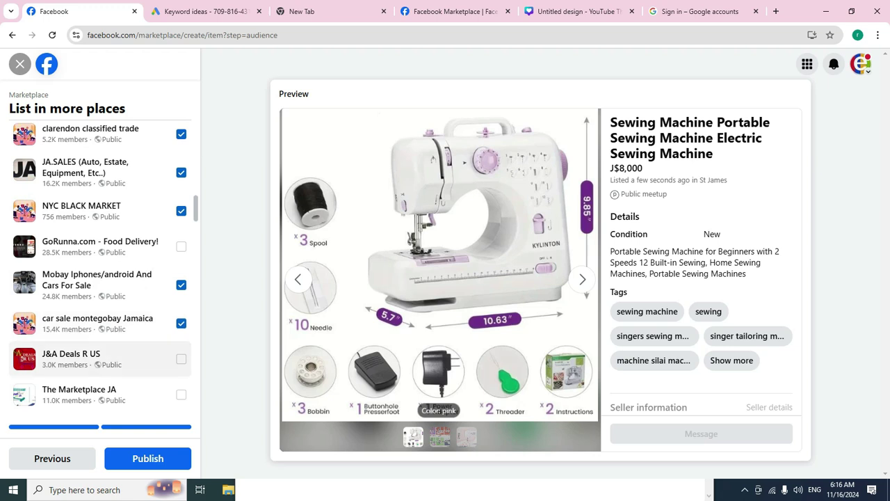
click(181, 359)
scroll(100, 389, down, 2)
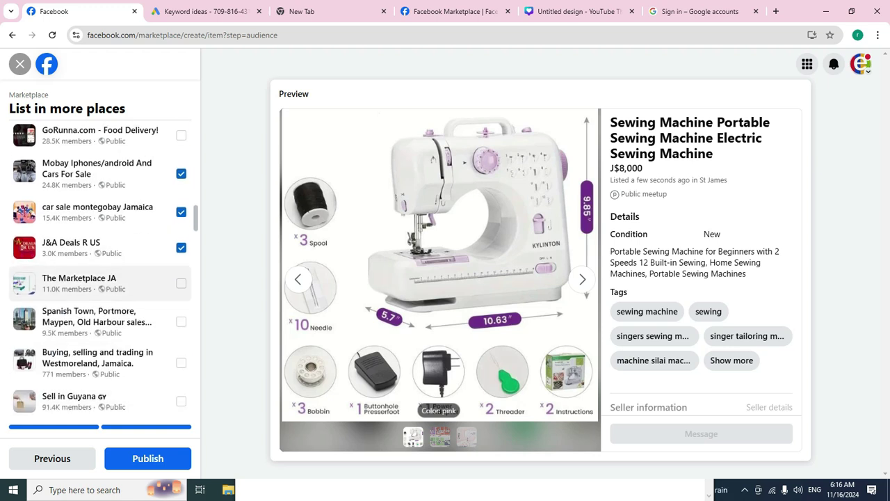
click(181, 283)
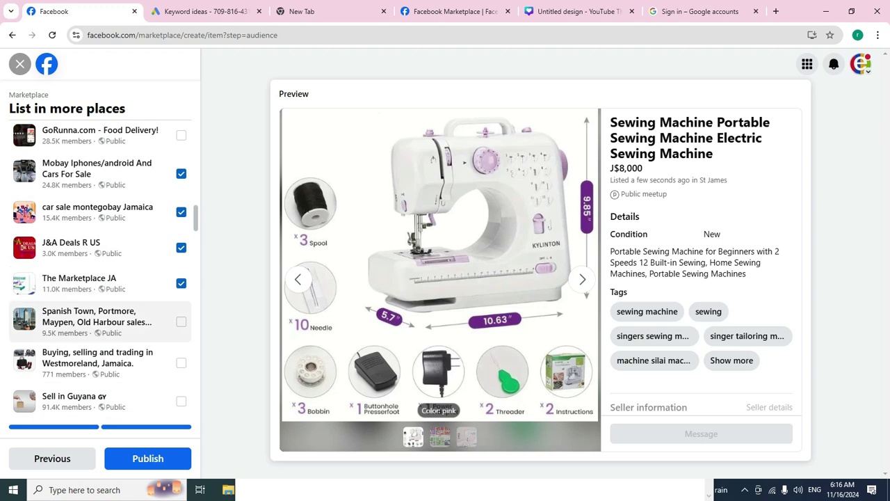
click(181, 322)
click(180, 363)
Add the groups from "Buy and sell cars and rims only (Mandeville Jamaica)" through "Jamaica Market Place", leaving out "Sell in Guyana" and "Esty'sCollections".
scroll(101, 334, down, 2)
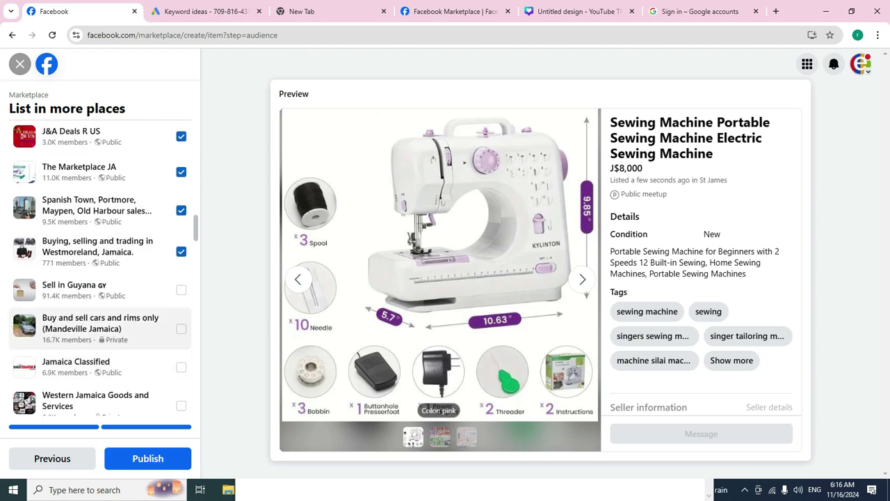
click(181, 328)
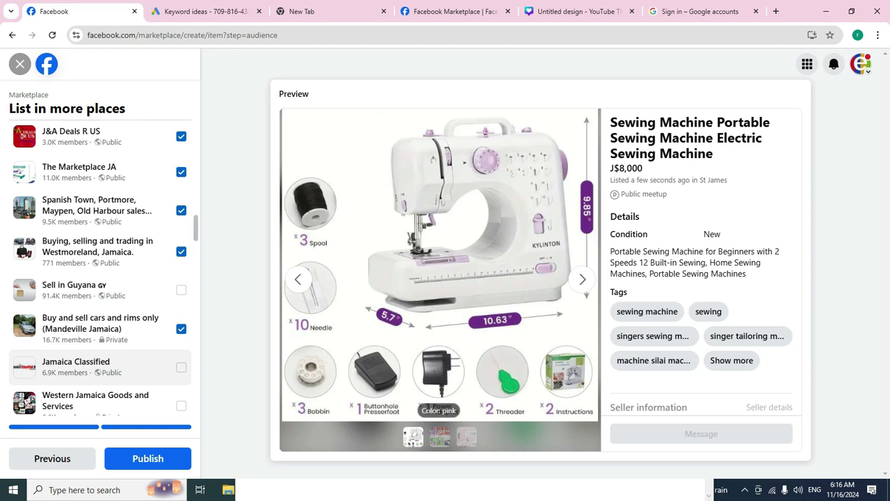
click(180, 366)
click(181, 406)
scroll(101, 278, down, 2)
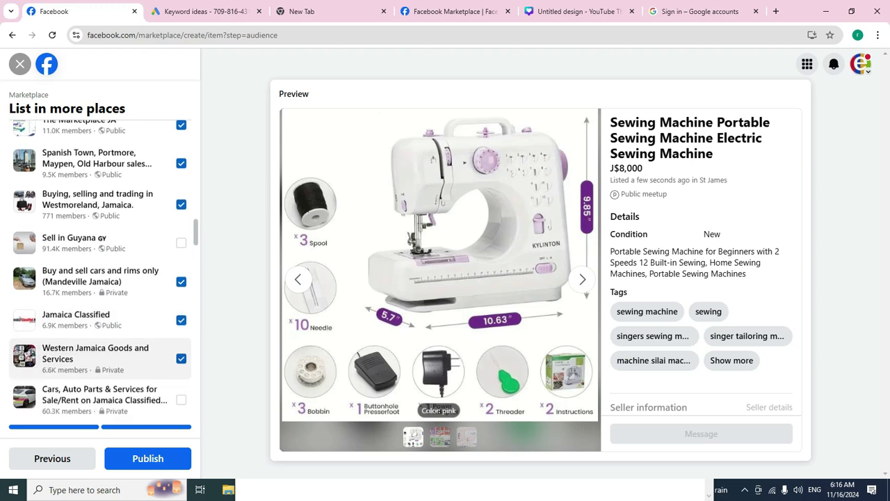
click(181, 280)
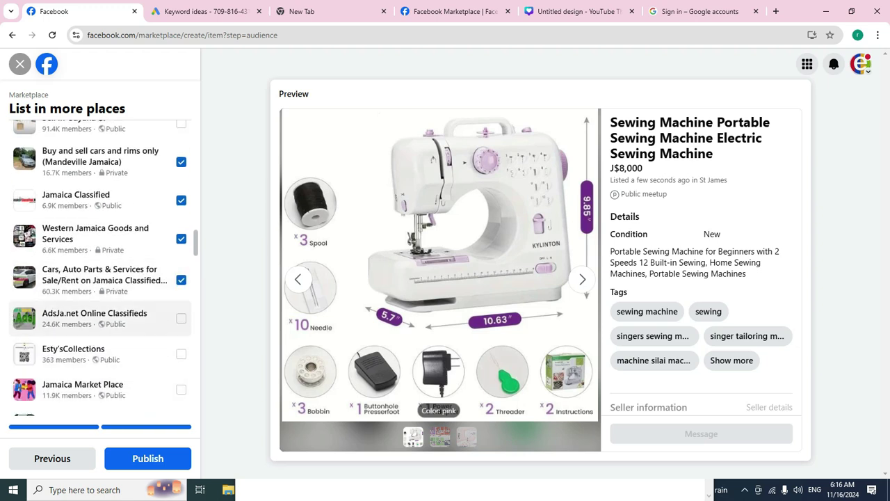
click(181, 318)
click(180, 389)
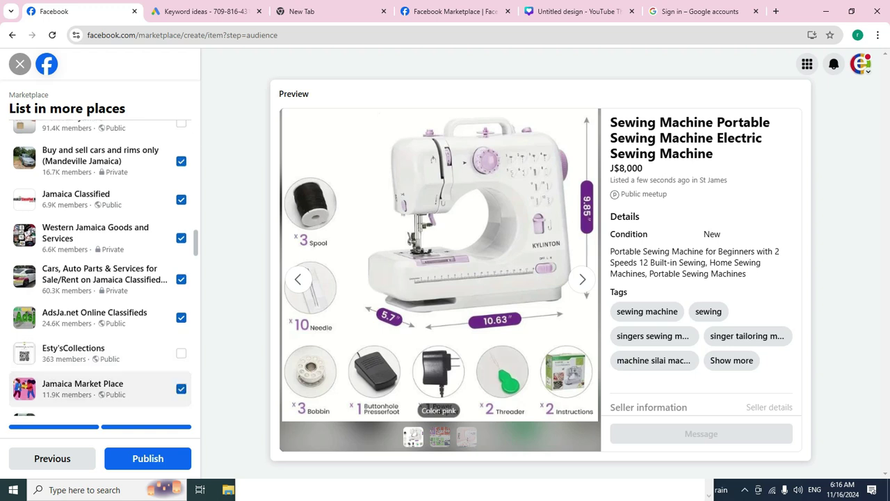
Add the groups from "Sell Phone & Gadgets Jamaica" through "Western Sales & Deals", leaving out "Mandeville Legit Hustlers Black Market" and "Youtube Watch Time".
scroll(181, 390, down, 2)
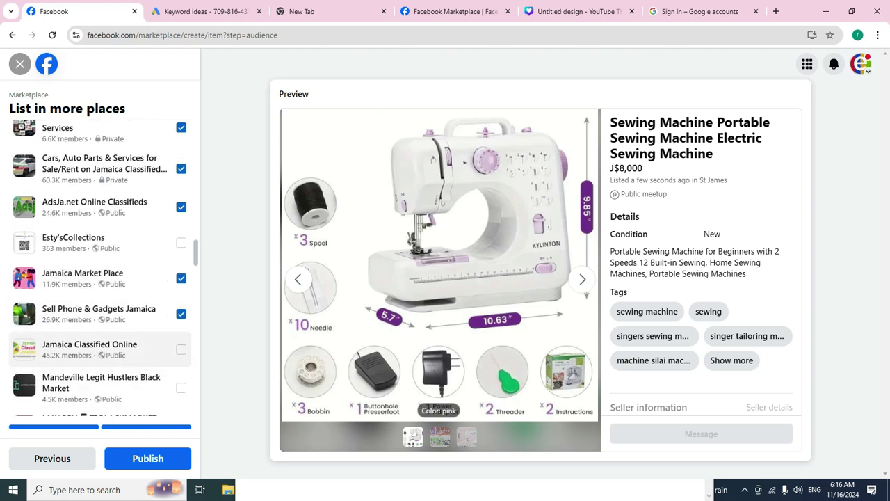
scroll(177, 349, down, 1)
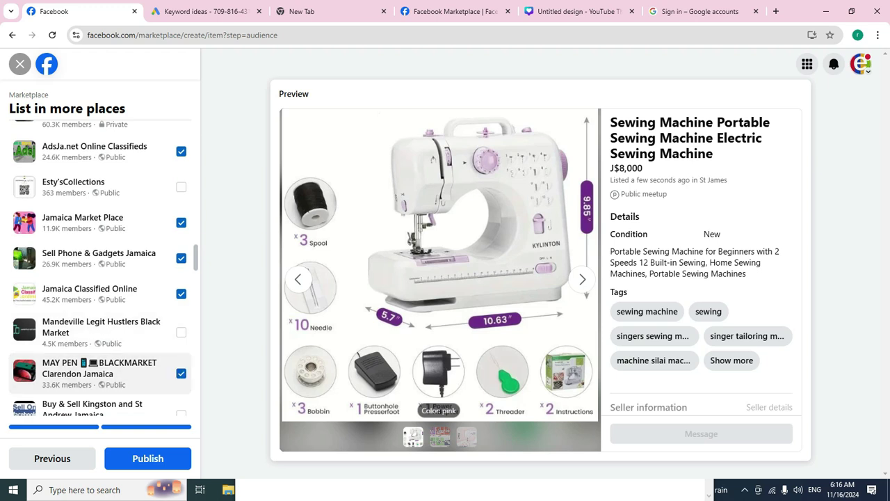
scroll(181, 373, down, 3)
click(181, 248)
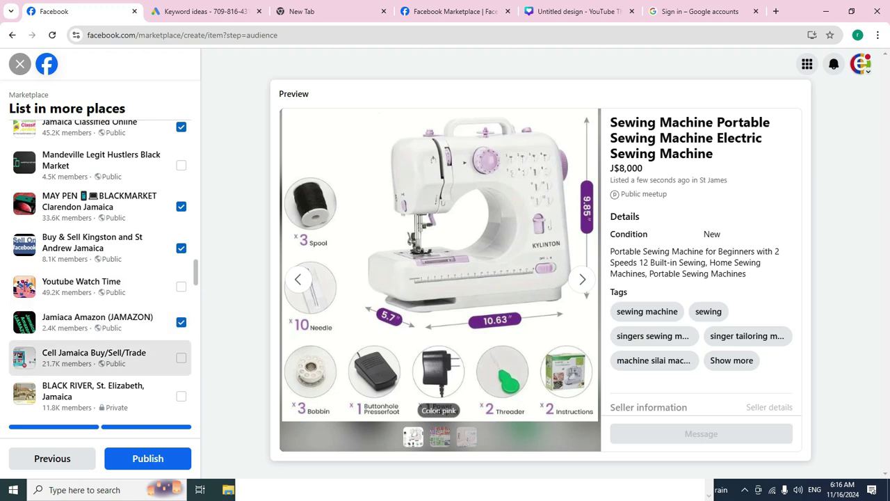
scroll(177, 390, down, 1)
scroll(177, 339, down, 8)
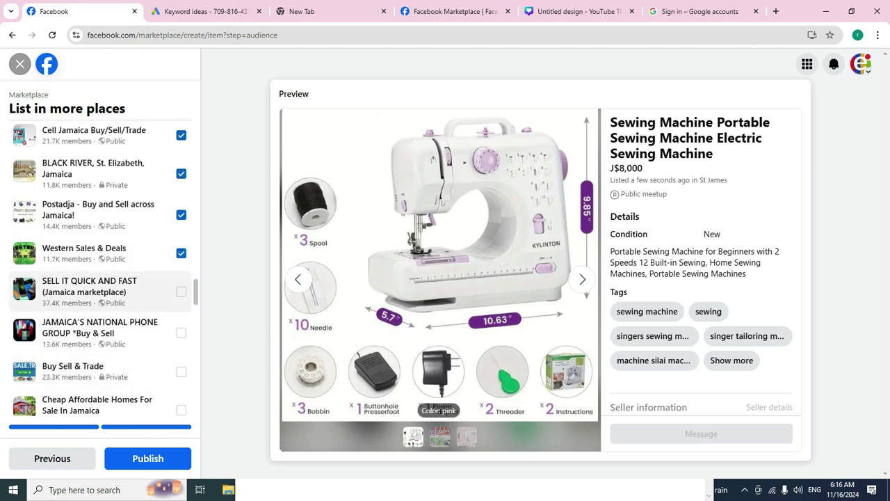
Add all remaining groups to the listing, from "SELL IT QUICK AND FAST (Jamaica marketplace)" through "JUNCTION ST.ELIZABETH JAMAICA".
click(182, 406)
scroll(181, 404, down, 2)
click(182, 332)
click(182, 369)
click(181, 407)
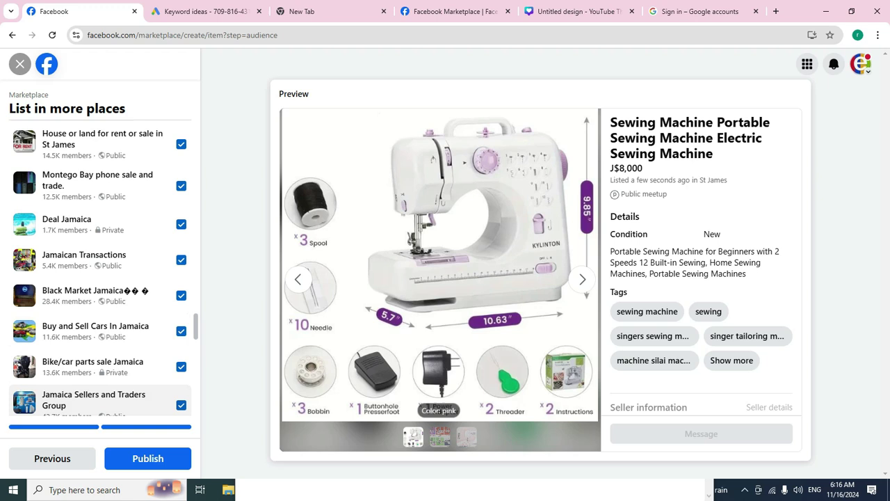
scroll(181, 403, down, 3)
click(181, 277)
click(182, 312)
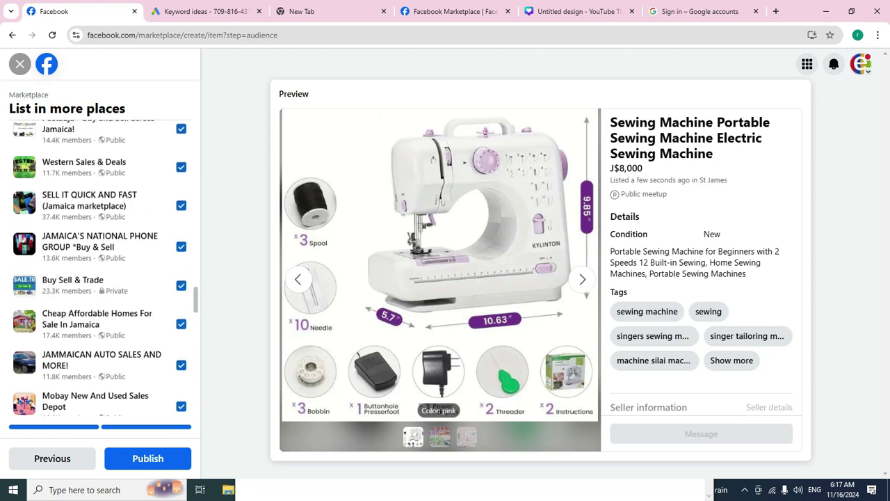
Check the group selections and publish the sewing machine listing to Marketplace and the selected groups.
scroll(97, 341, up, 15)
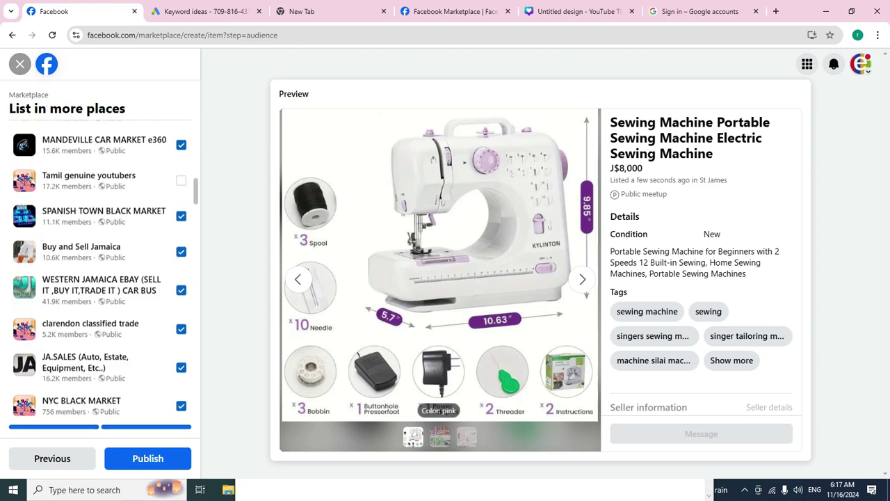
scroll(97, 341, down, 15)
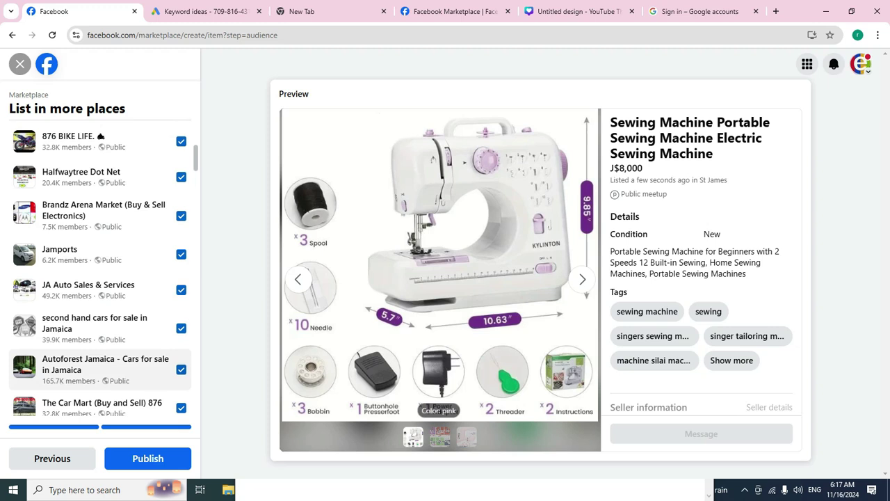
scroll(98, 327, down, 15)
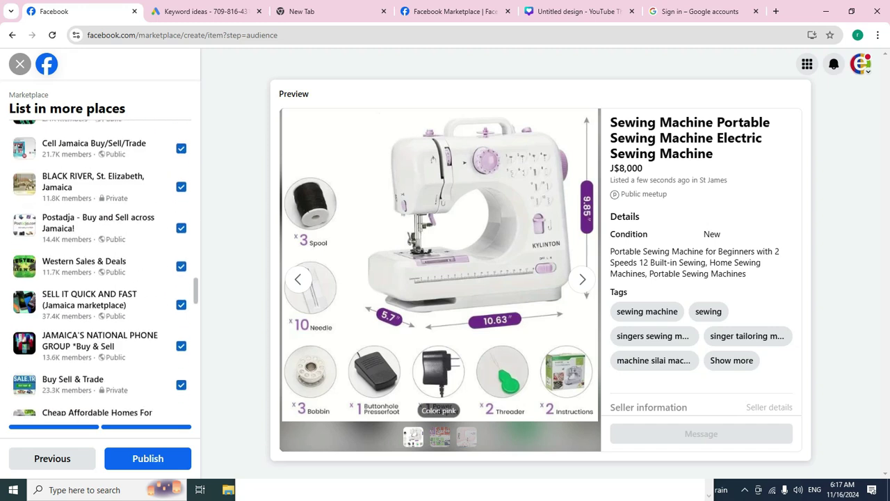
scroll(97, 306, down, 5)
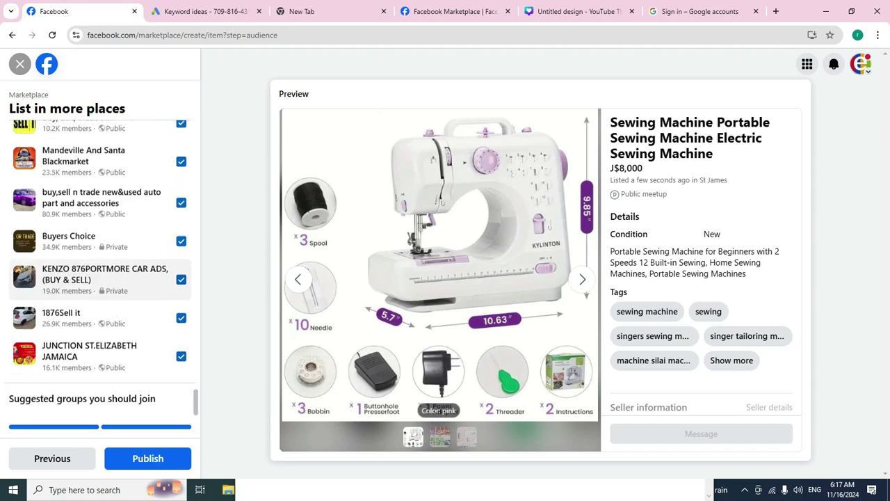
scroll(97, 347, down, 15)
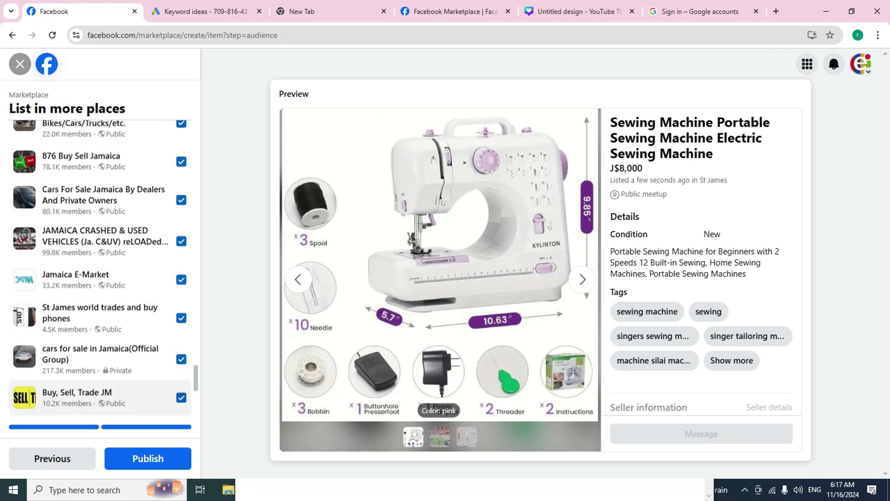
scroll(97, 375, up, 5)
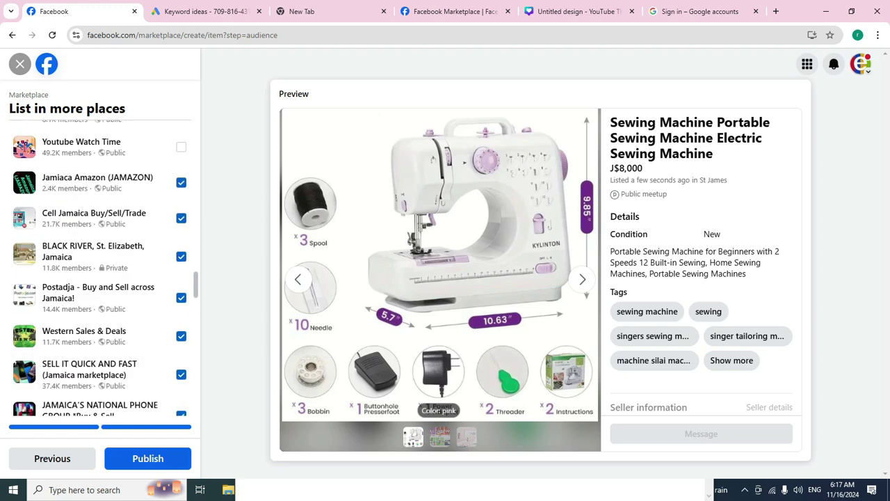
click(148, 459)
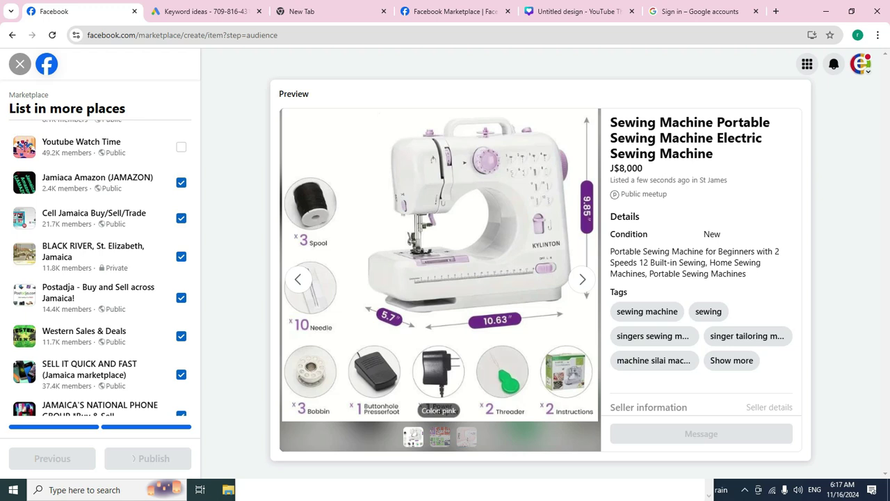
Look through the seller's listings, examining their titles, prices, group placement and click counts, and return to the new sewing machine listing.
scroll(437, 278, down, 7)
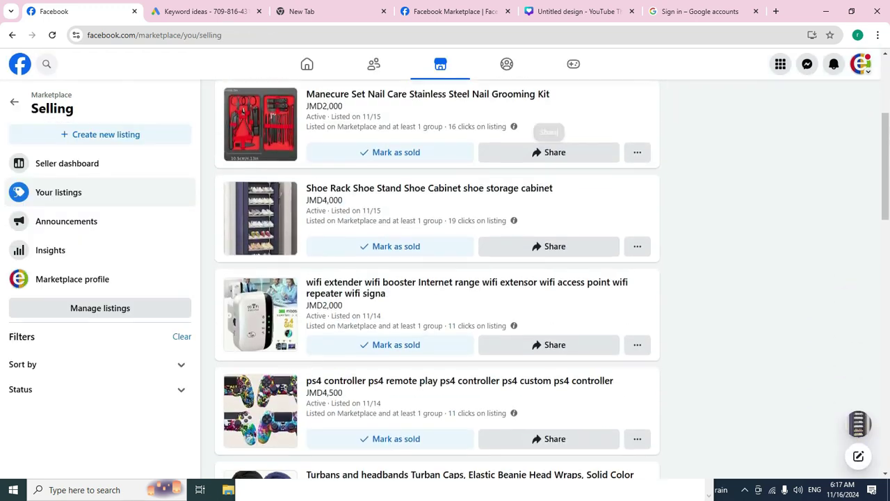
scroll(436, 278, down, 6)
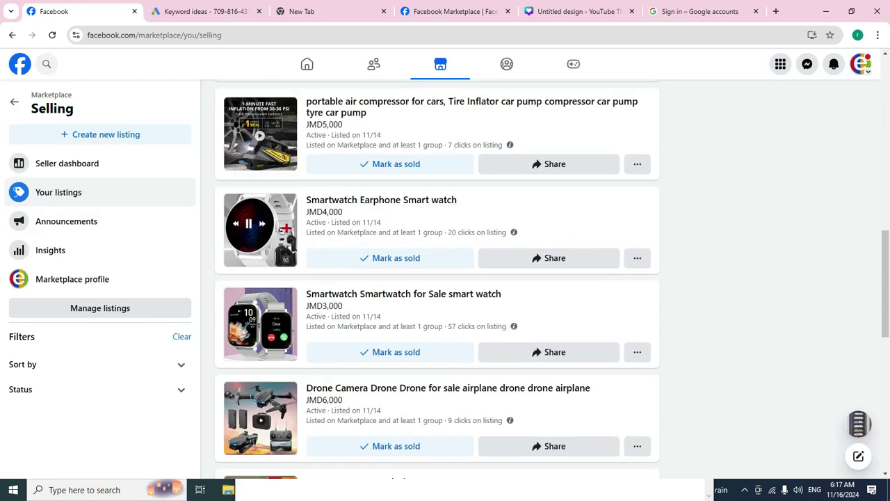
scroll(437, 278, down, 2)
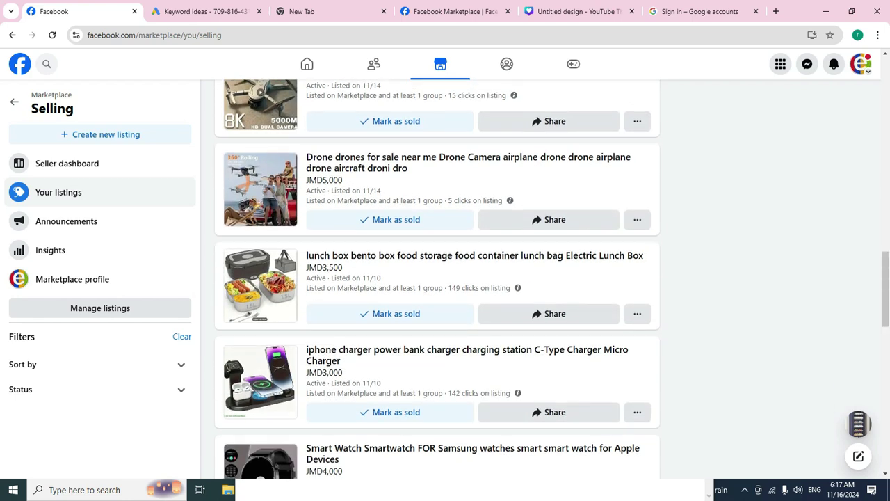
scroll(537, 479, down, 3)
scroll(537, 478, down, 3)
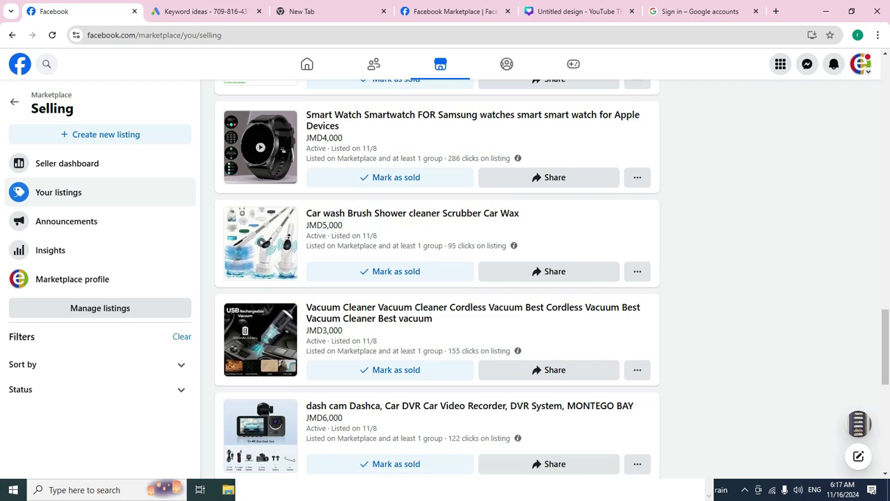
scroll(437, 278, down, 4)
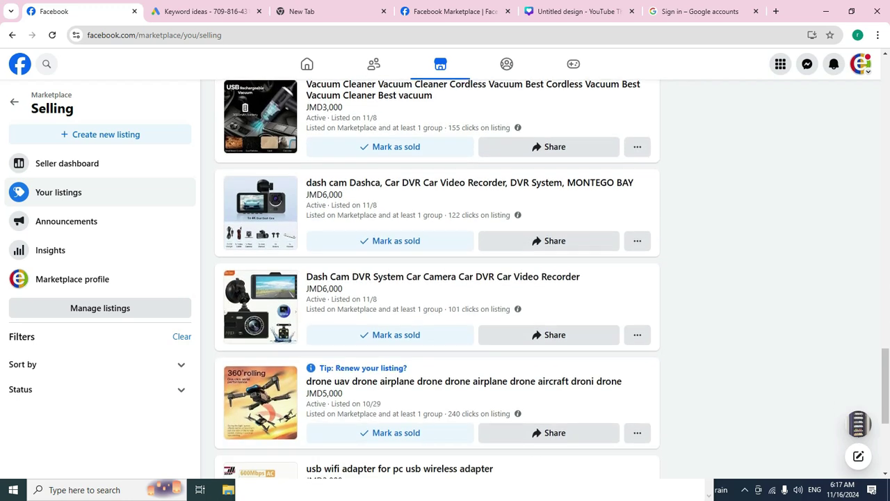
scroll(556, 362, down, 1)
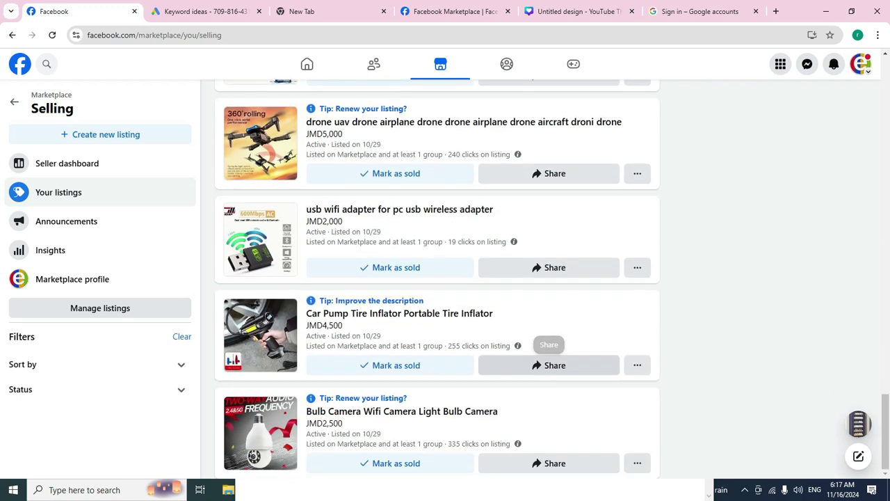
scroll(558, 407, up, 1)
scroll(437, 278, up, 10)
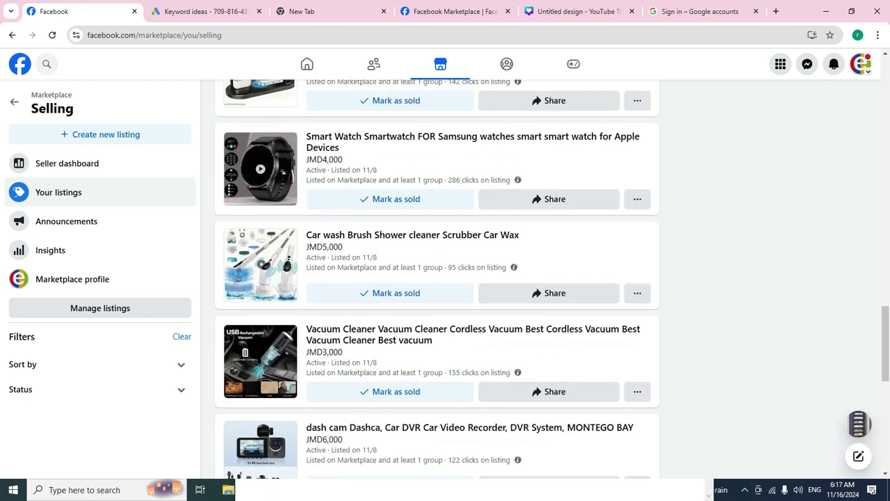
scroll(437, 278, up, 12)
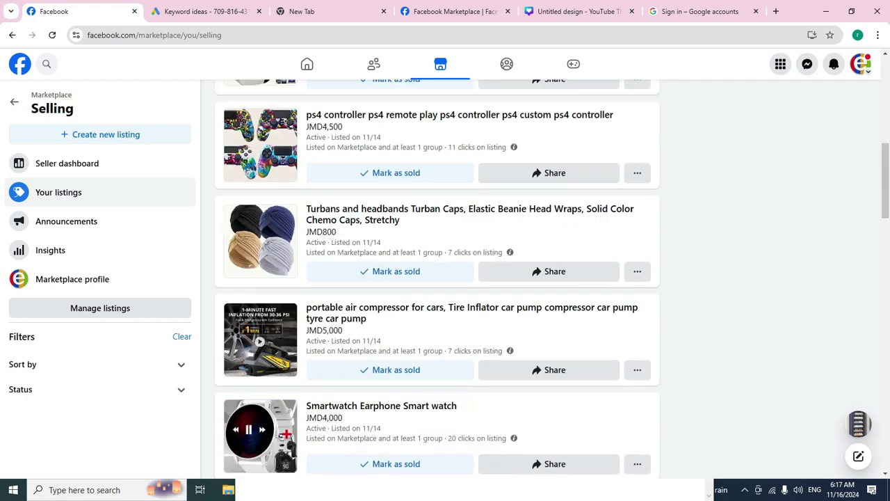
scroll(558, 355, up, 1)
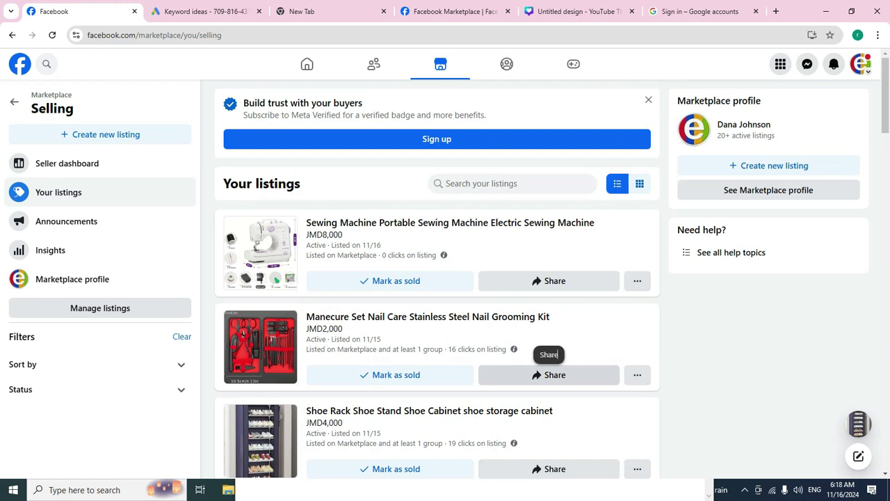